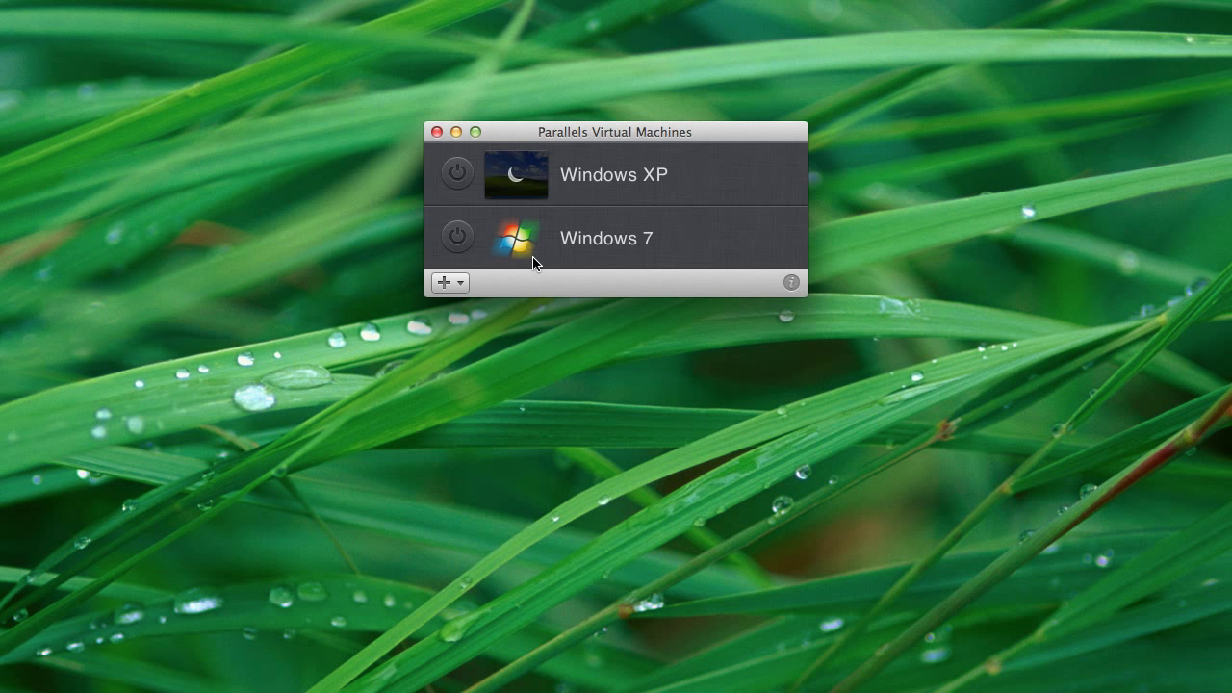
Step: Choose New… from the + menu to start a new virtual machine
left_click(464, 283)
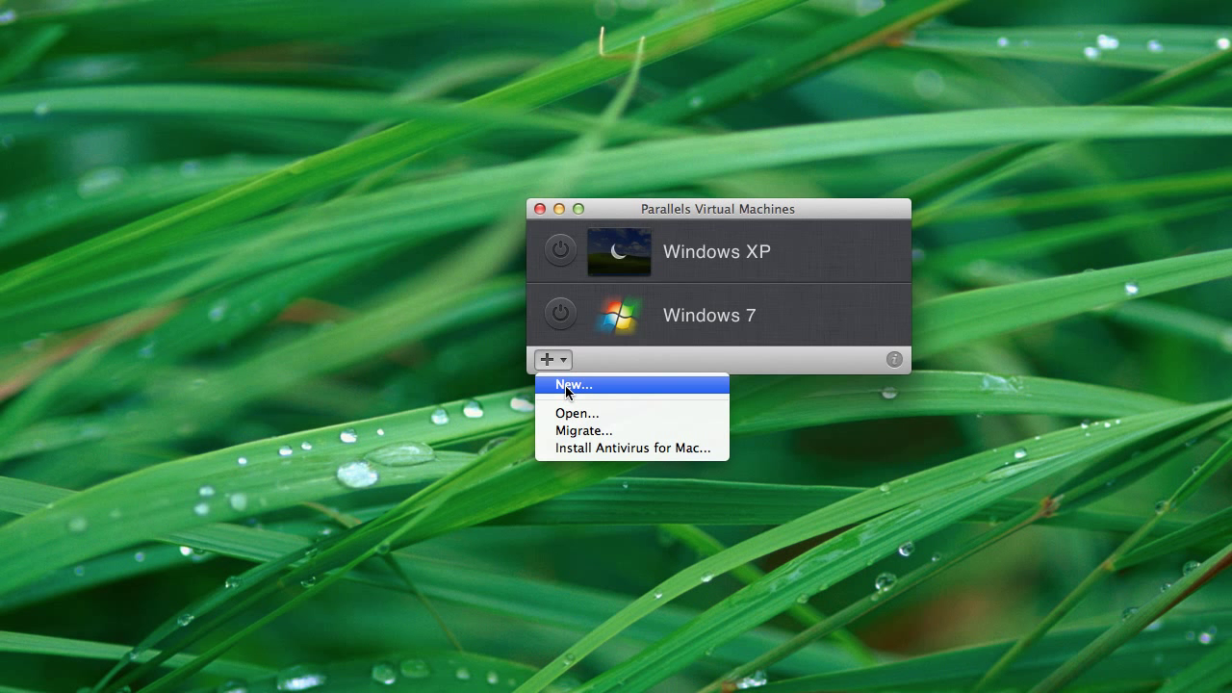
left_click(567, 386)
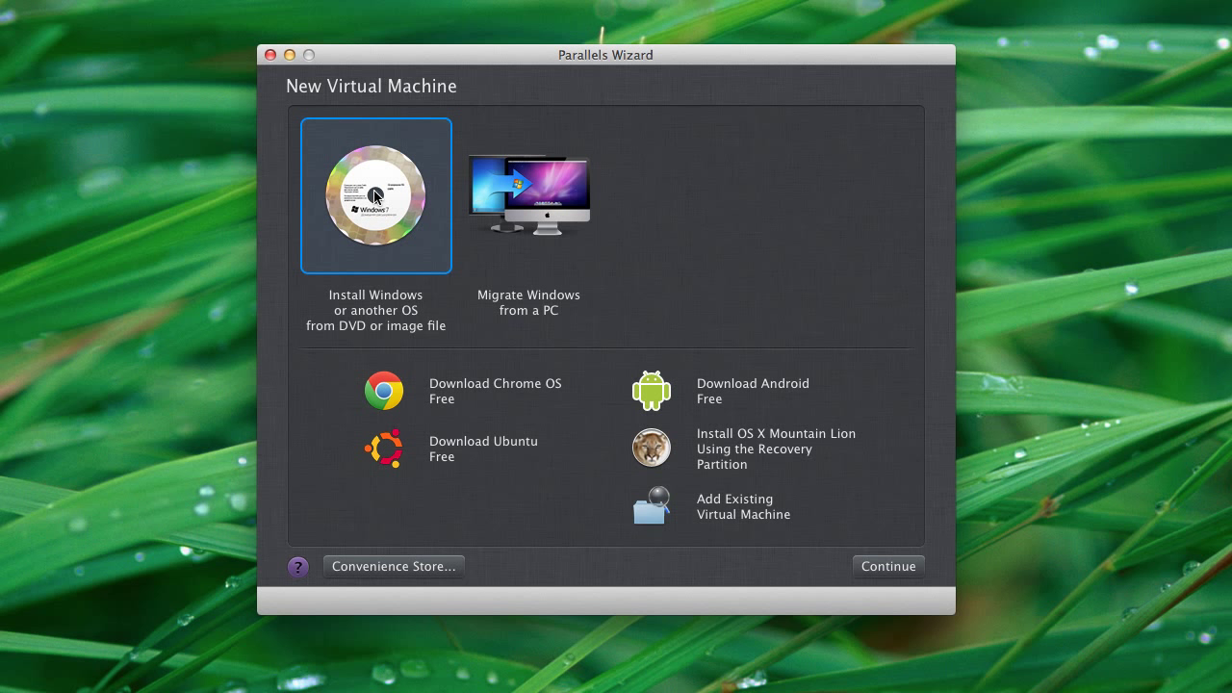
Step: Set the install source to an image file instead of a DVD
left_click(876, 569)
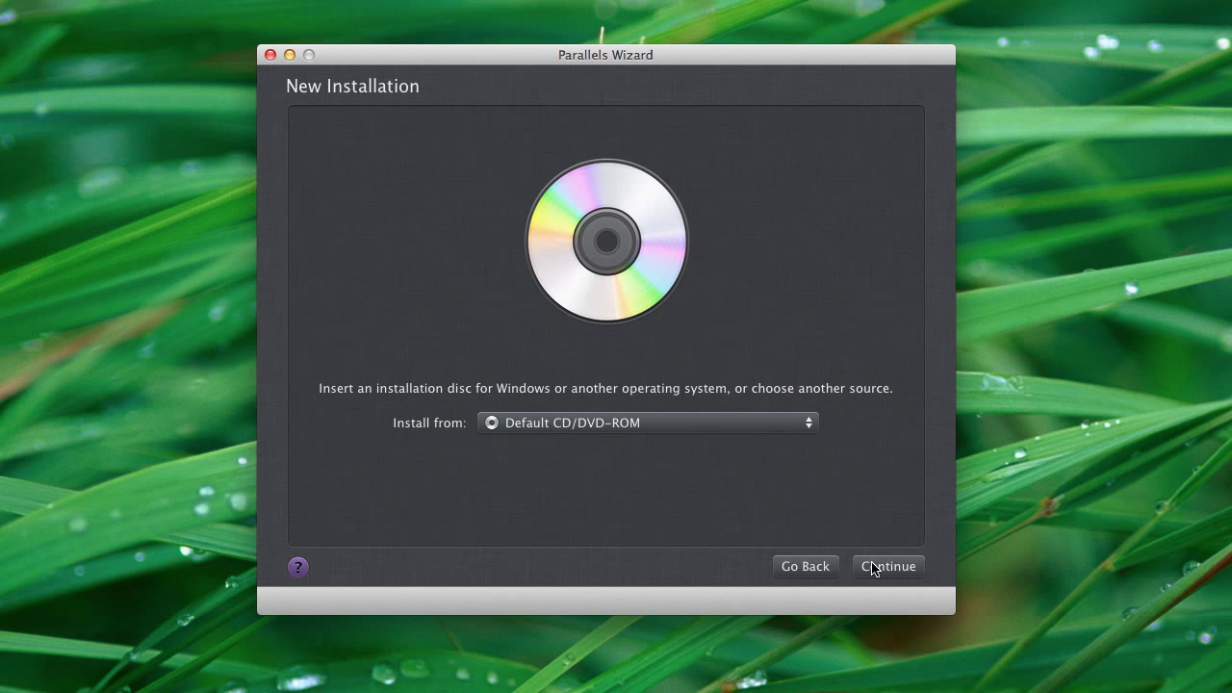
left_click(650, 429)
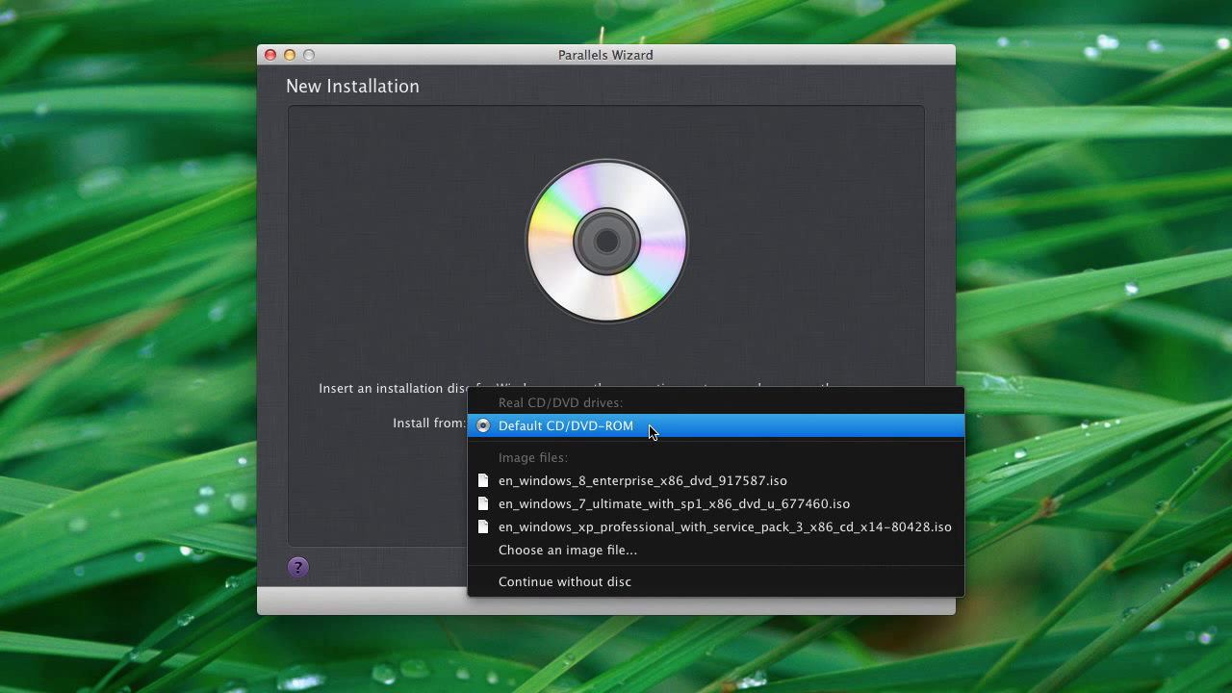
left_click(627, 557)
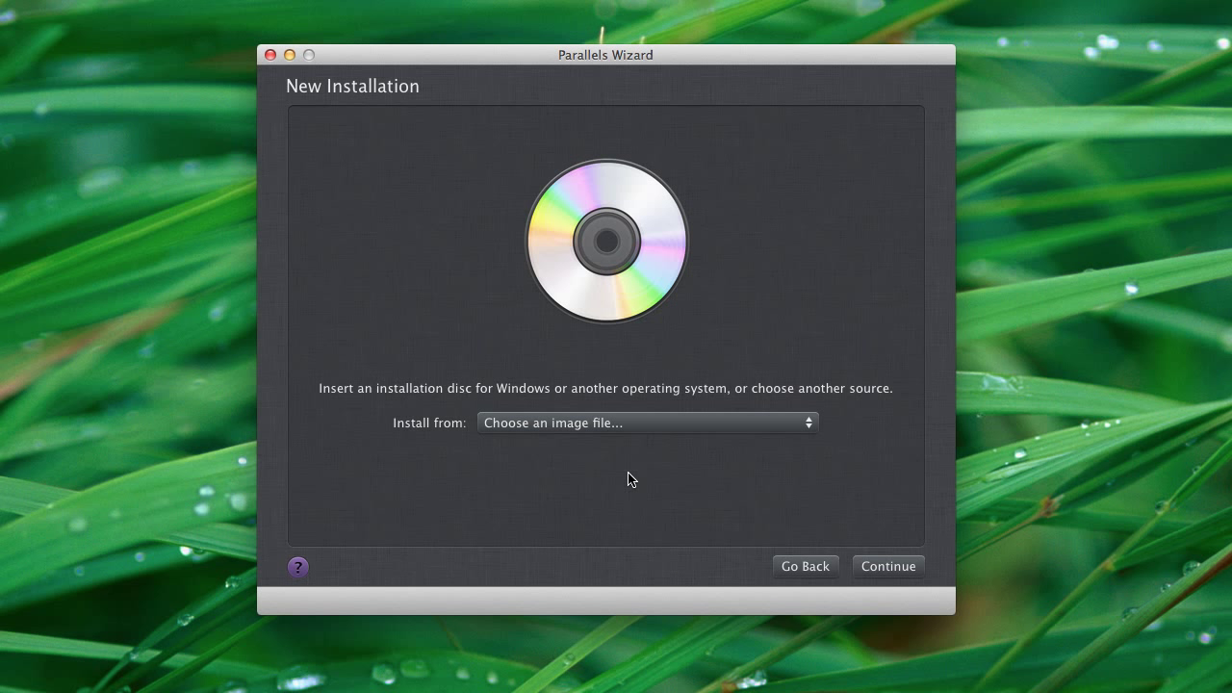
left_click(870, 569)
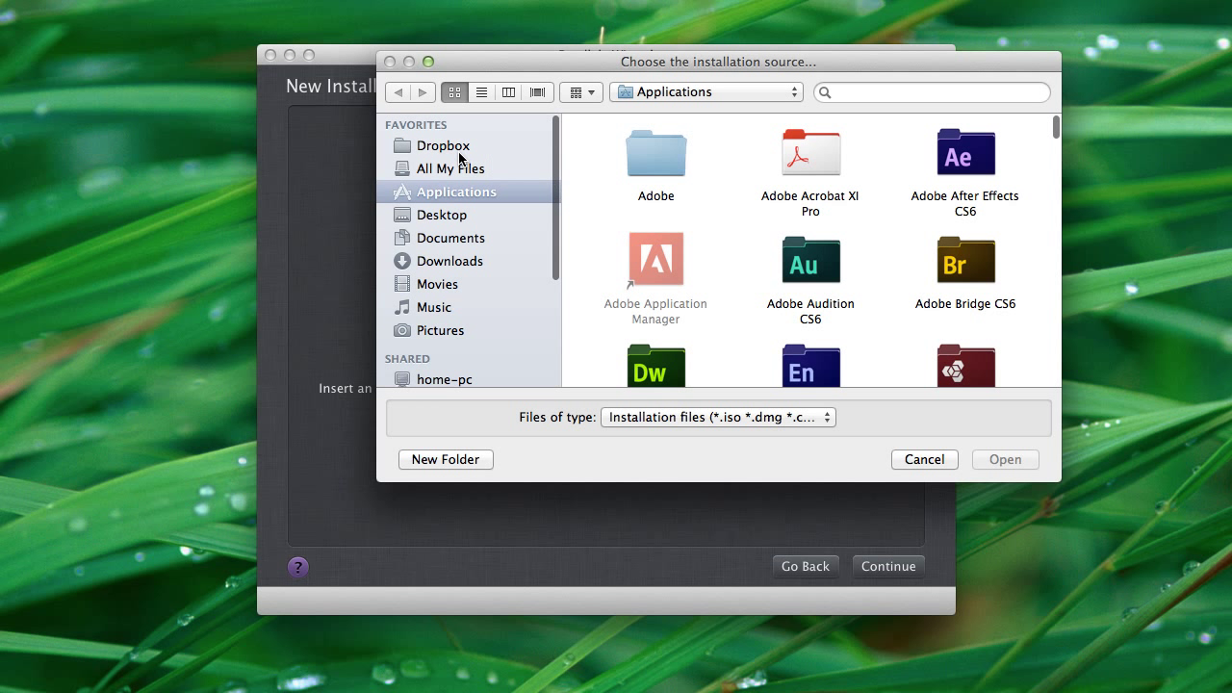
Step: Select the Windows 8 Enterprise ISO on the Desktop and continue to the product key page
left_click(449, 216)
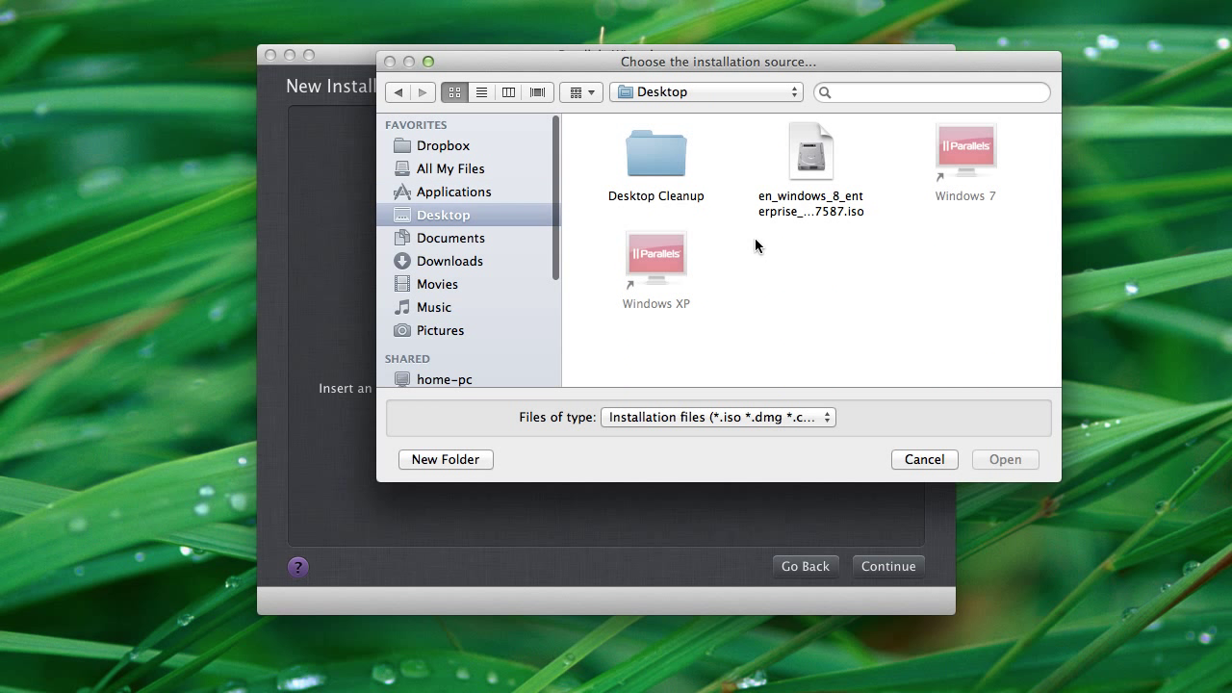
left_click(823, 164)
left_click(1006, 460)
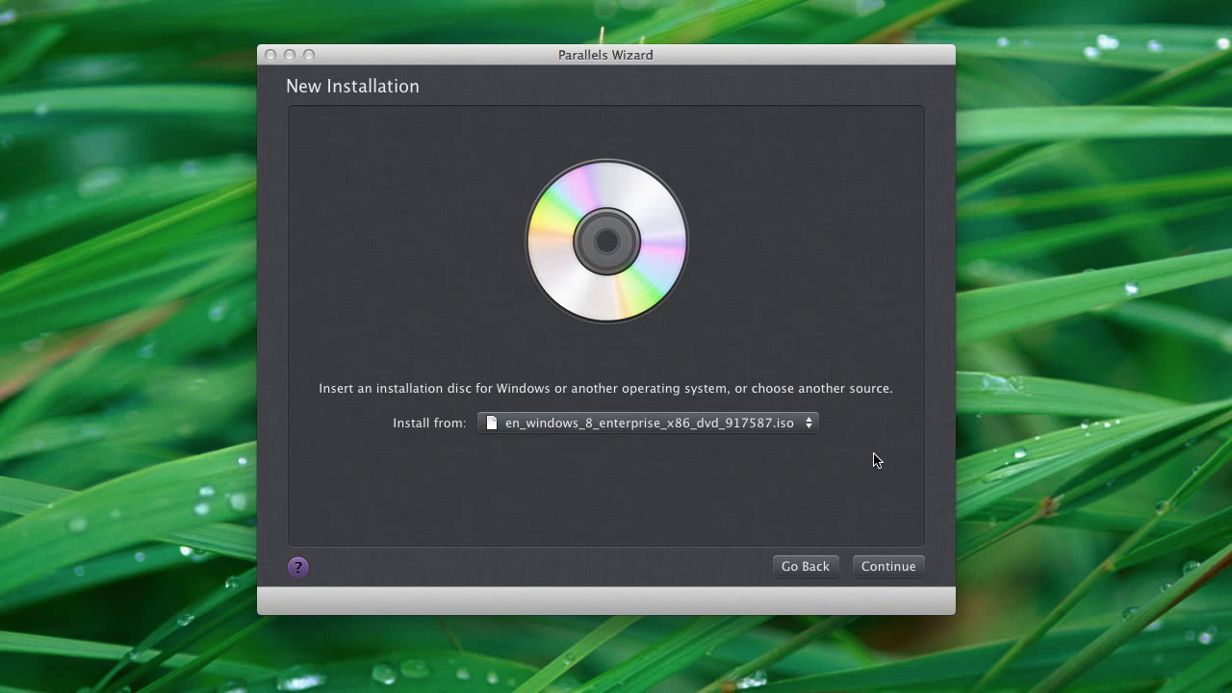
left_click(873, 575)
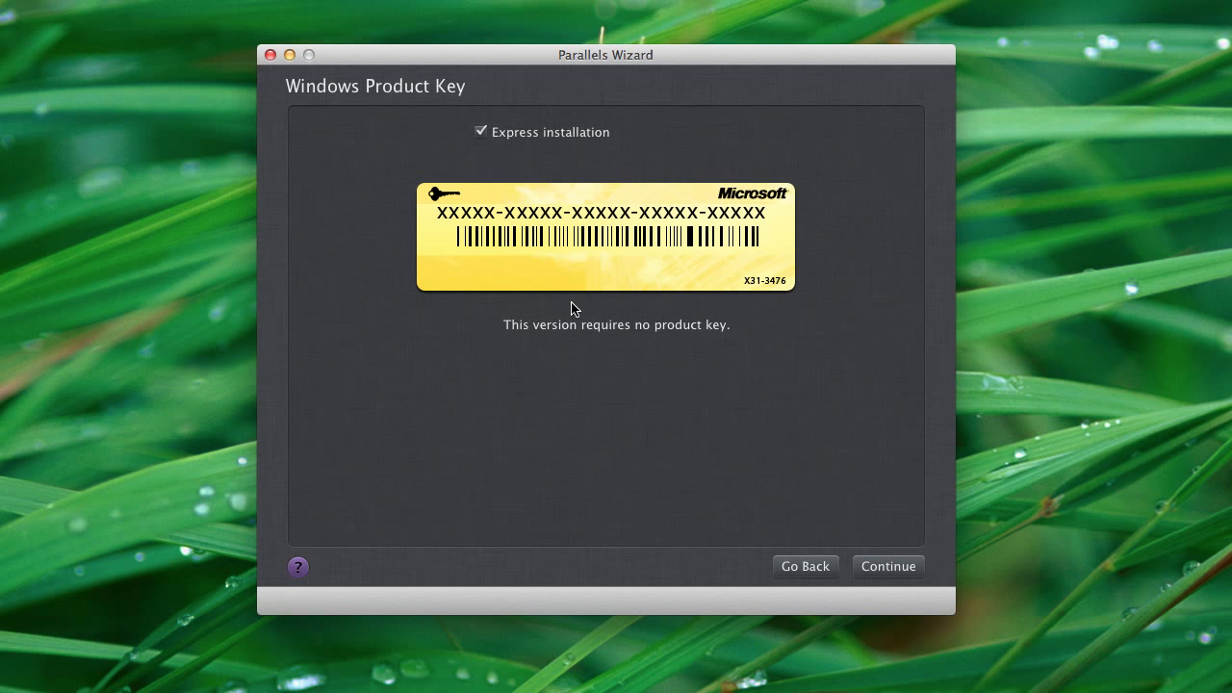
Step: Skip the product key and choose Like a PC integration to boot Windows 8
left_click(855, 568)
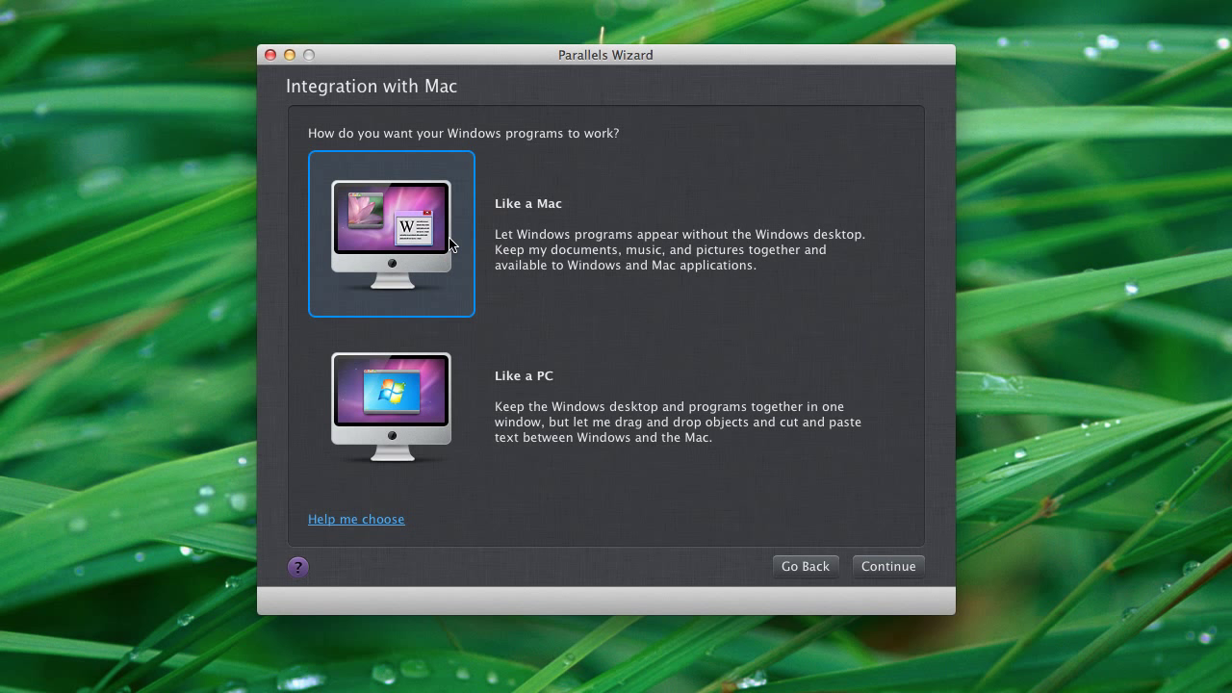
left_click(434, 422)
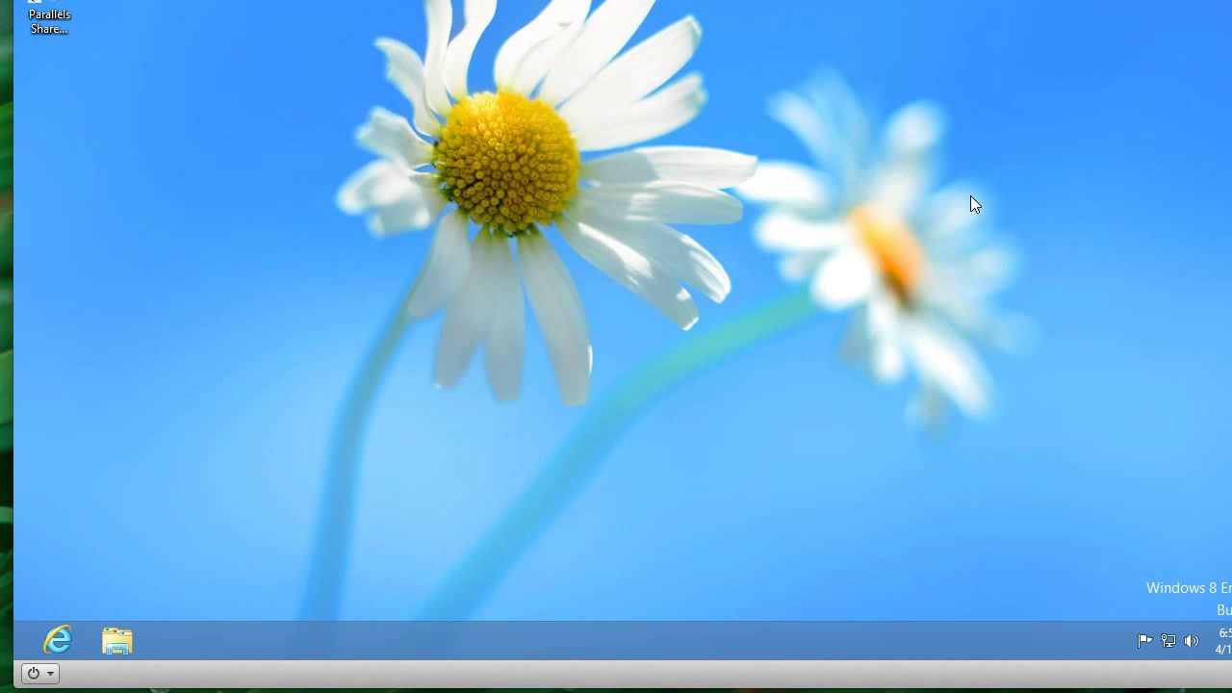
Step: Go to the Windows desktop and focus the MSN search box in Internet Explorer
left_click(15, 652)
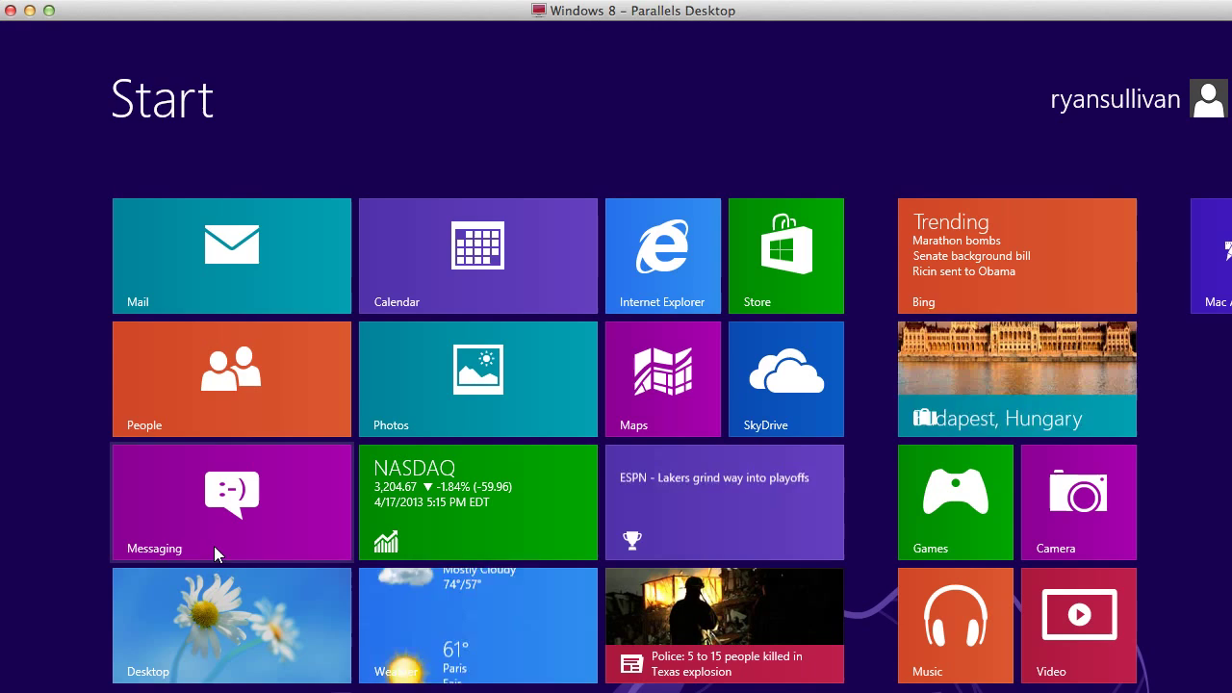
left_click(219, 627)
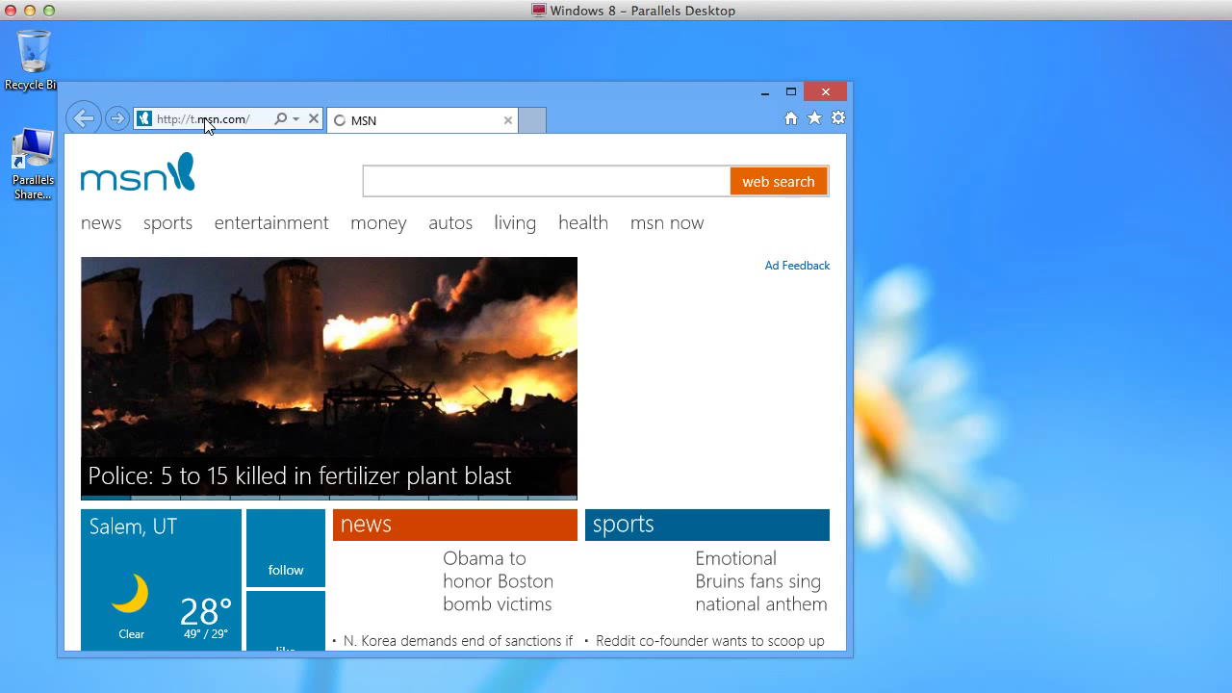
left_click(206, 119)
left_click(376, 180)
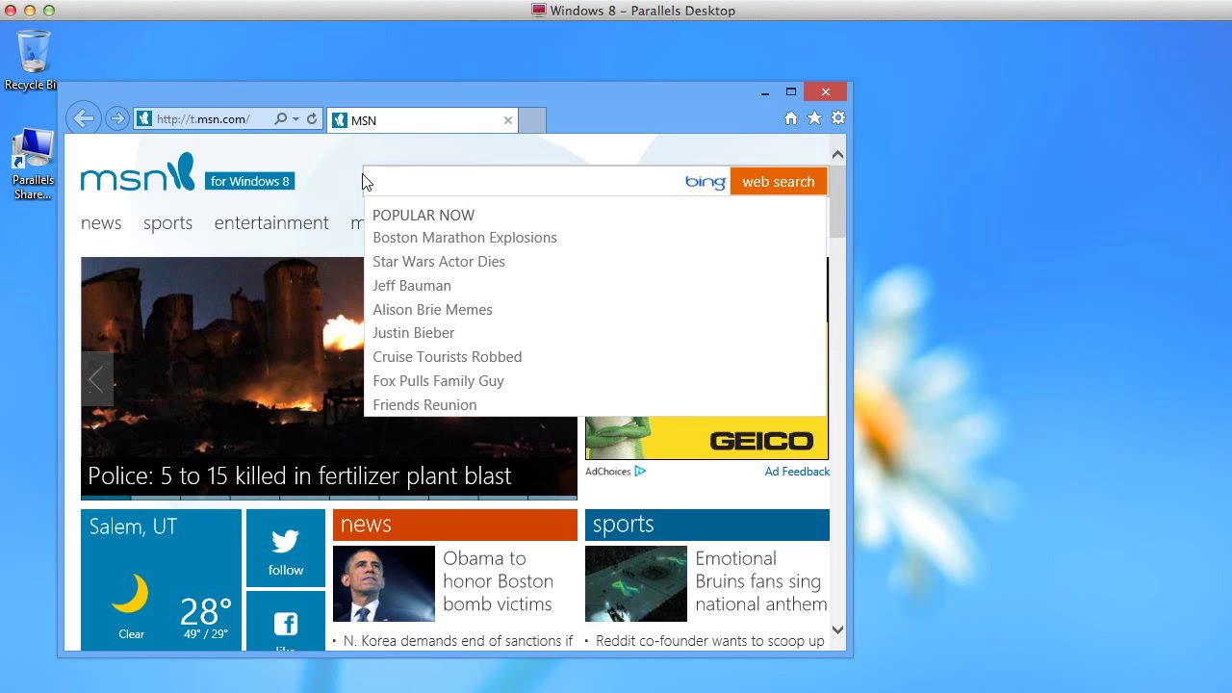
Step: Search Bing for 'windows live writer'
type("windl")
key("BackSpace")
type("wo")
key("BackSpace")
key("BackSpace")
key("BackSpace")
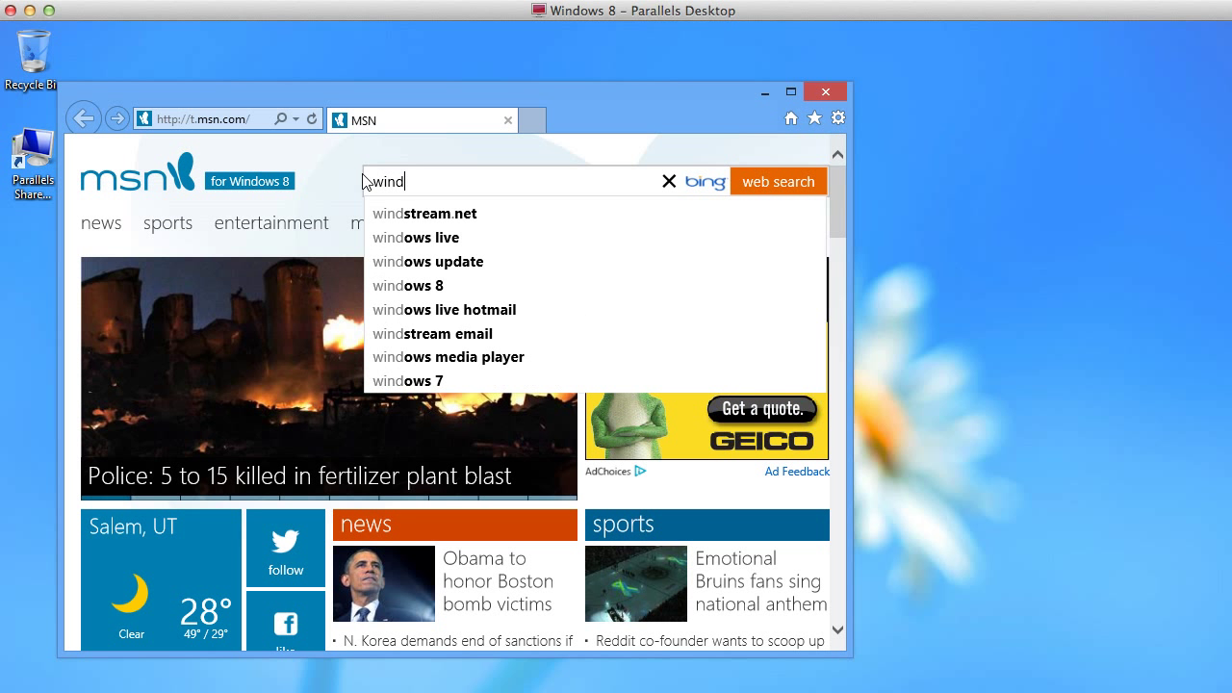
type("dows ")
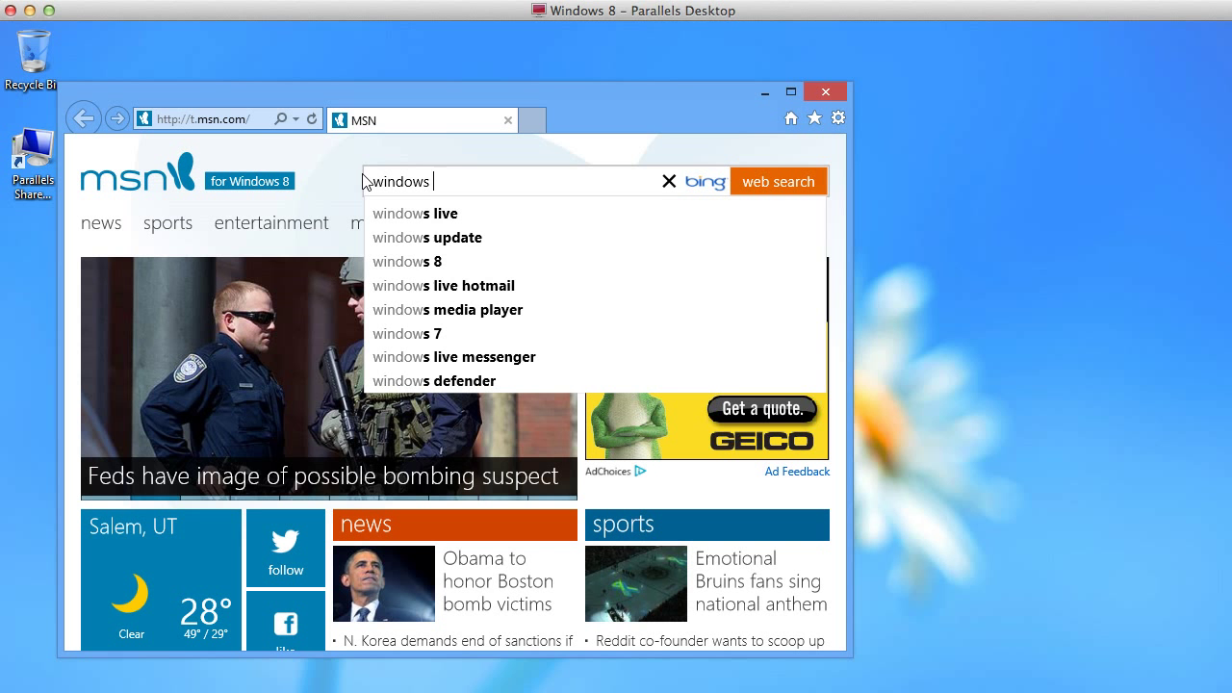
type("live writer")
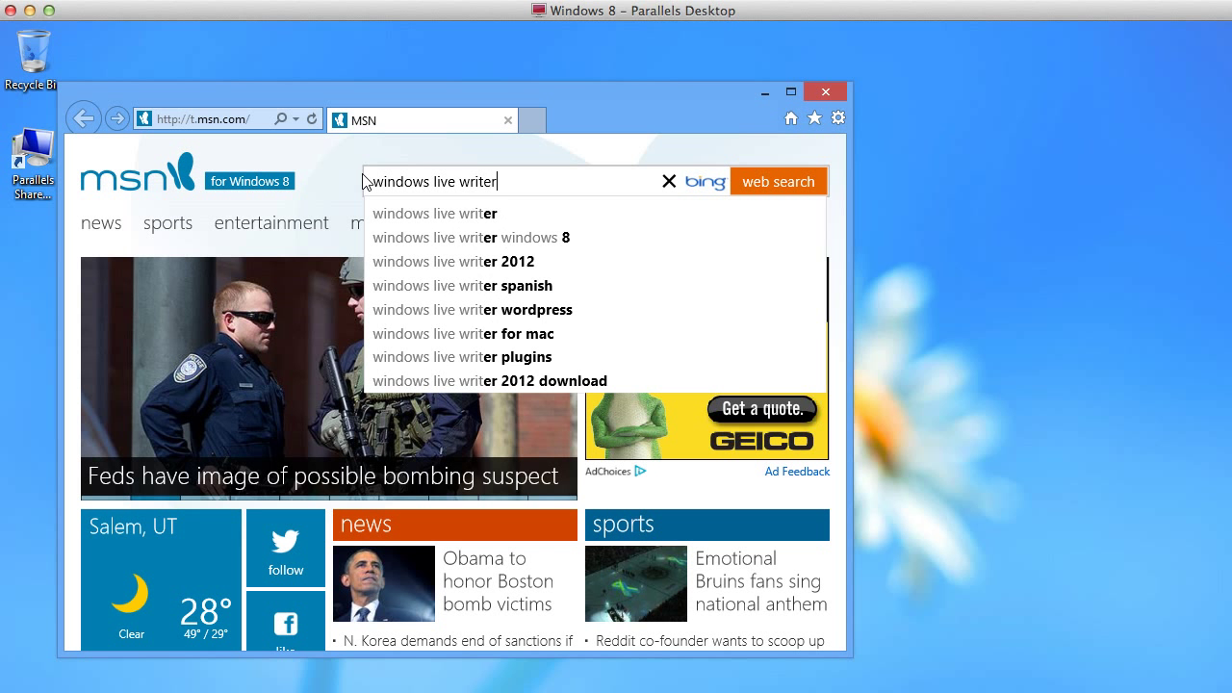
key("Return")
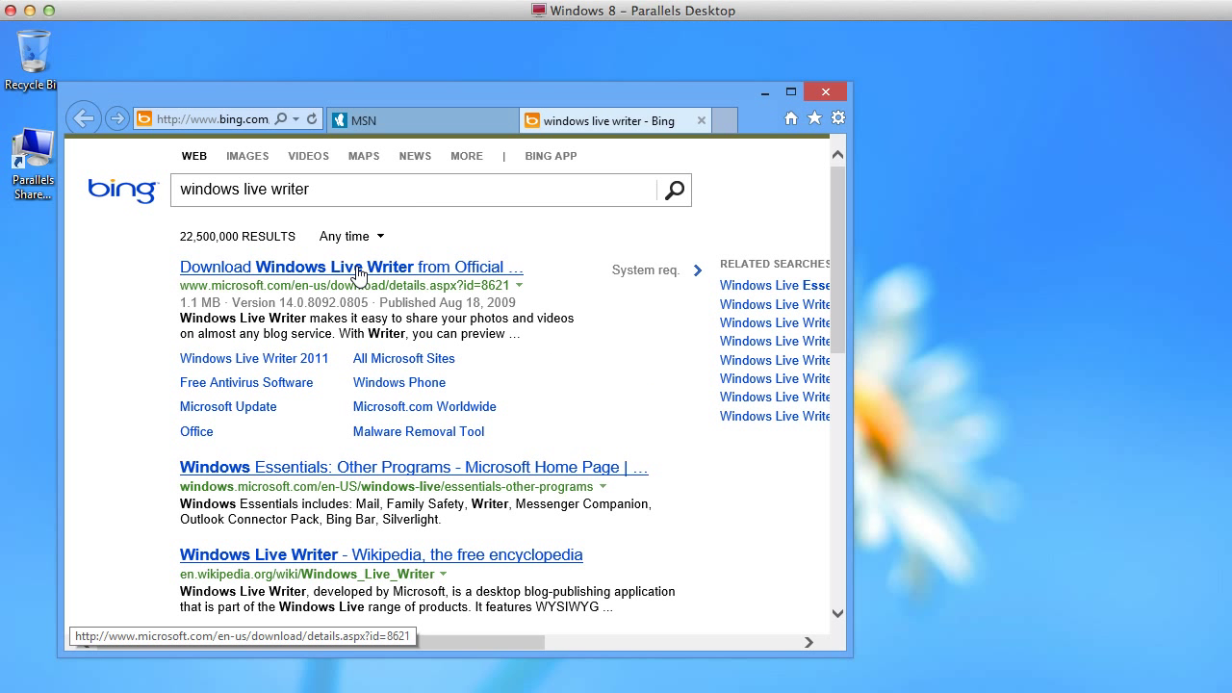
Step: Open the official Windows Live Writer download page from the search results
left_click(356, 270)
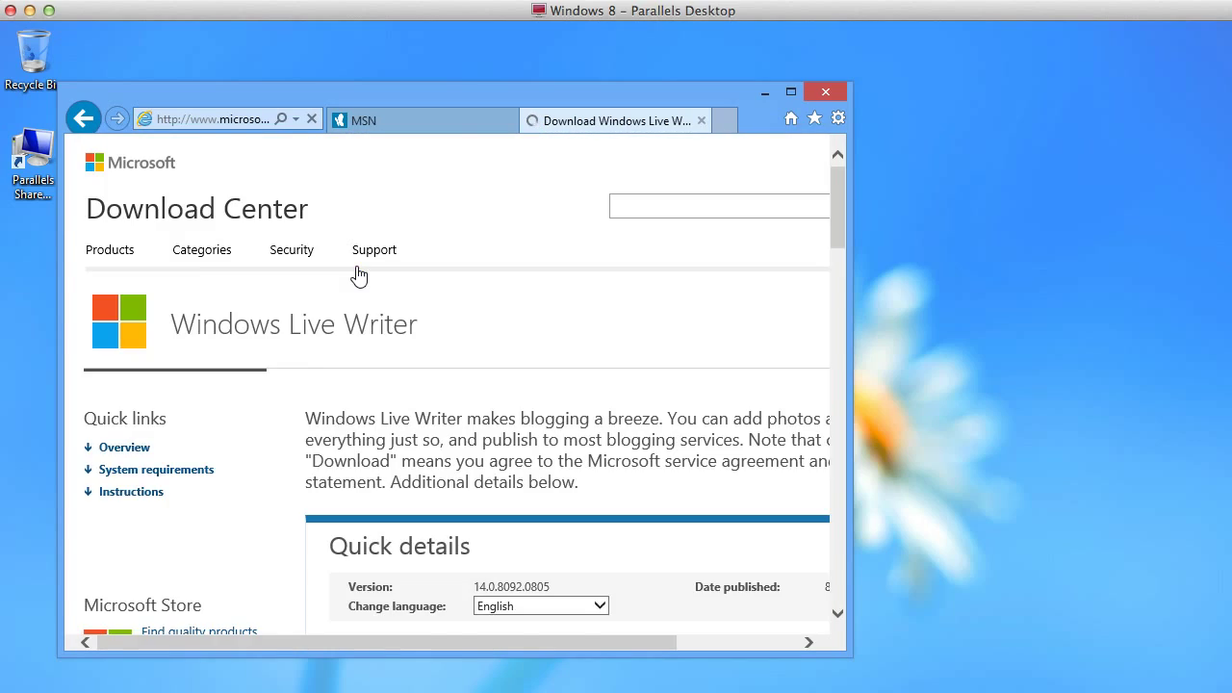
scroll(404, 311, "down", 10)
scroll(413, 311, "up", 10)
scroll(419, 320, "right", 3)
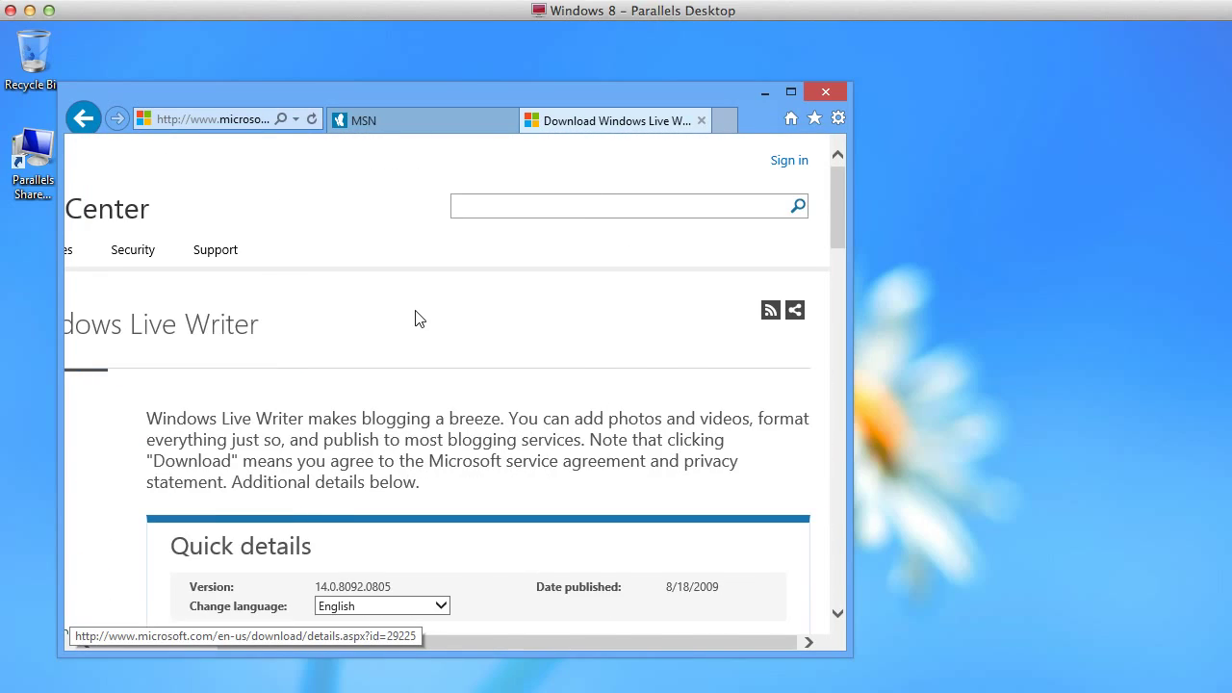
scroll(420, 320, "down", 3)
Step: Download wlsetup-web.exe and run it, allowing it to make changes
left_click(724, 385)
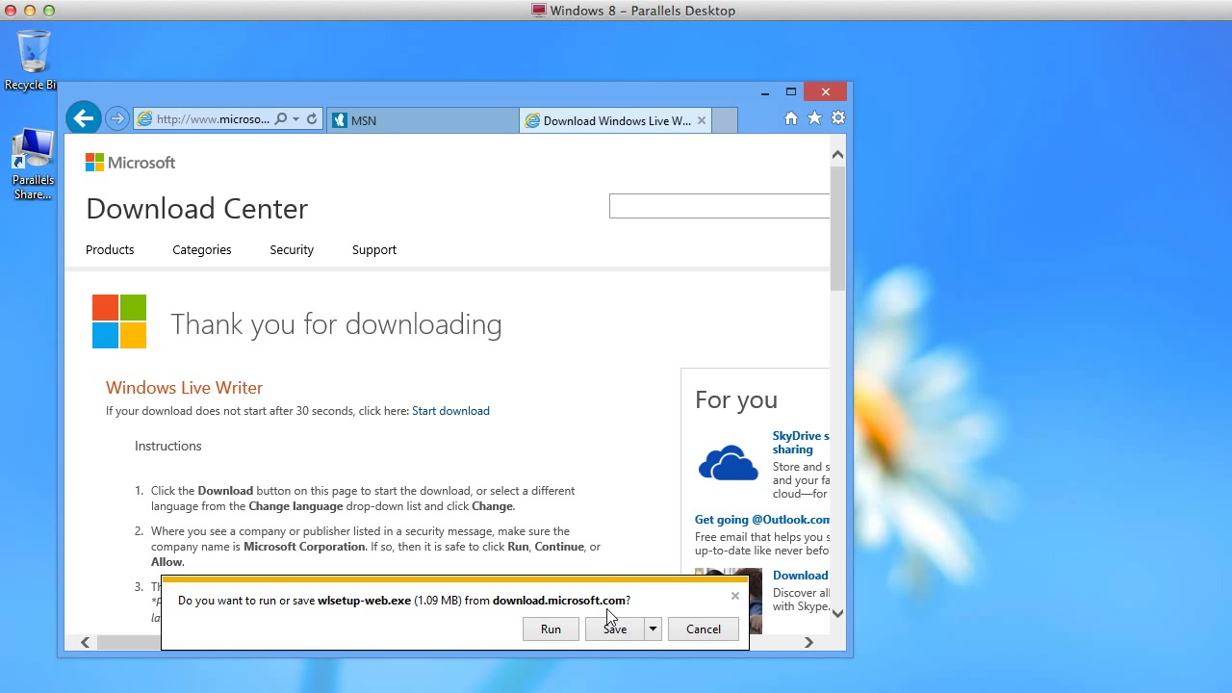
left_click(603, 633)
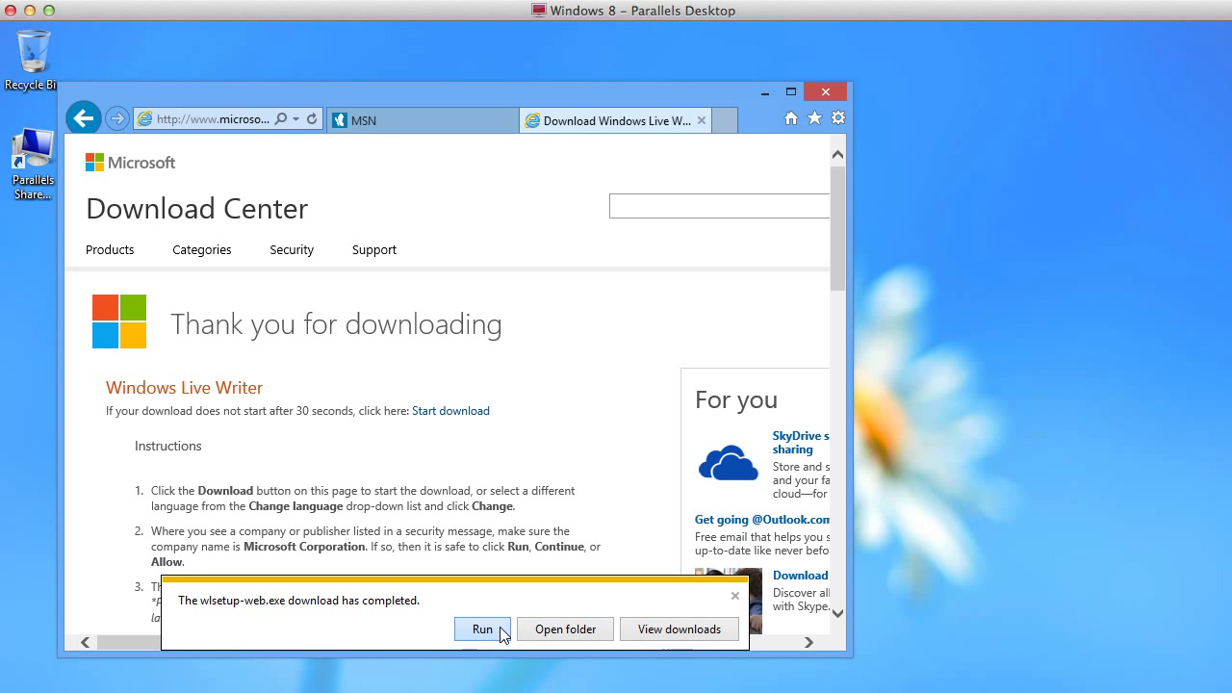
left_click(499, 628)
left_click(544, 396)
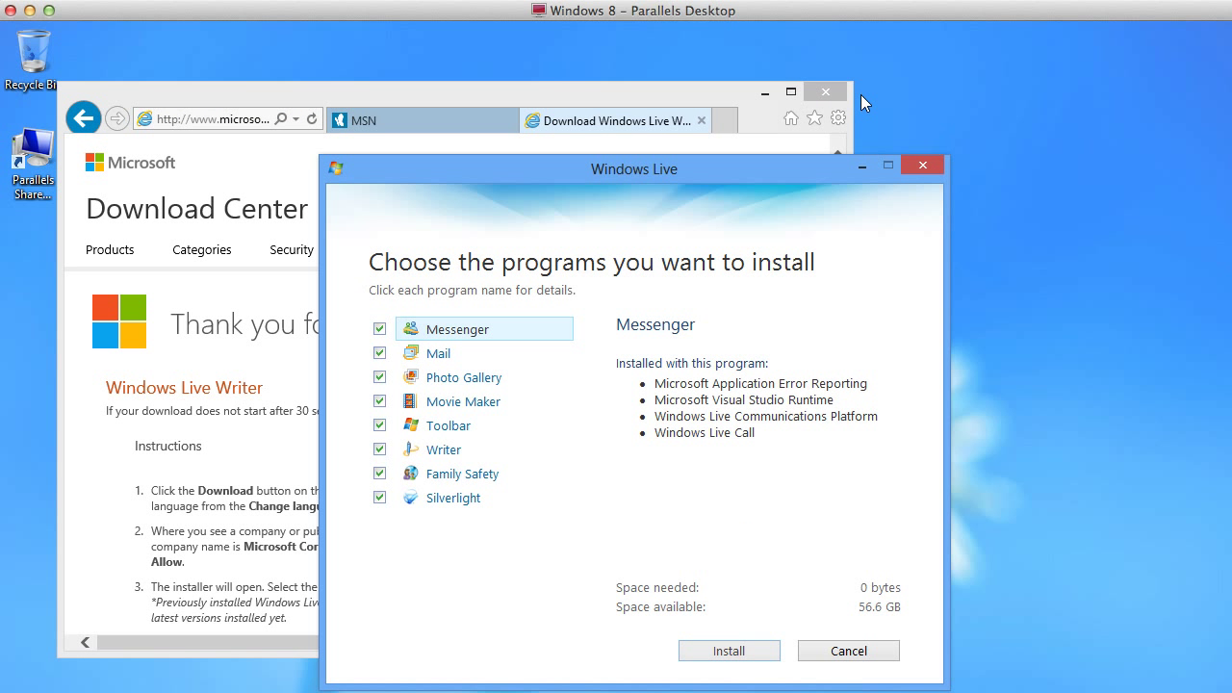
Step: Close all Internet Explorer tabs and uncheck Messenger, Mail, Photo Gallery, Movie Maker and Toolbar
left_click(818, 92)
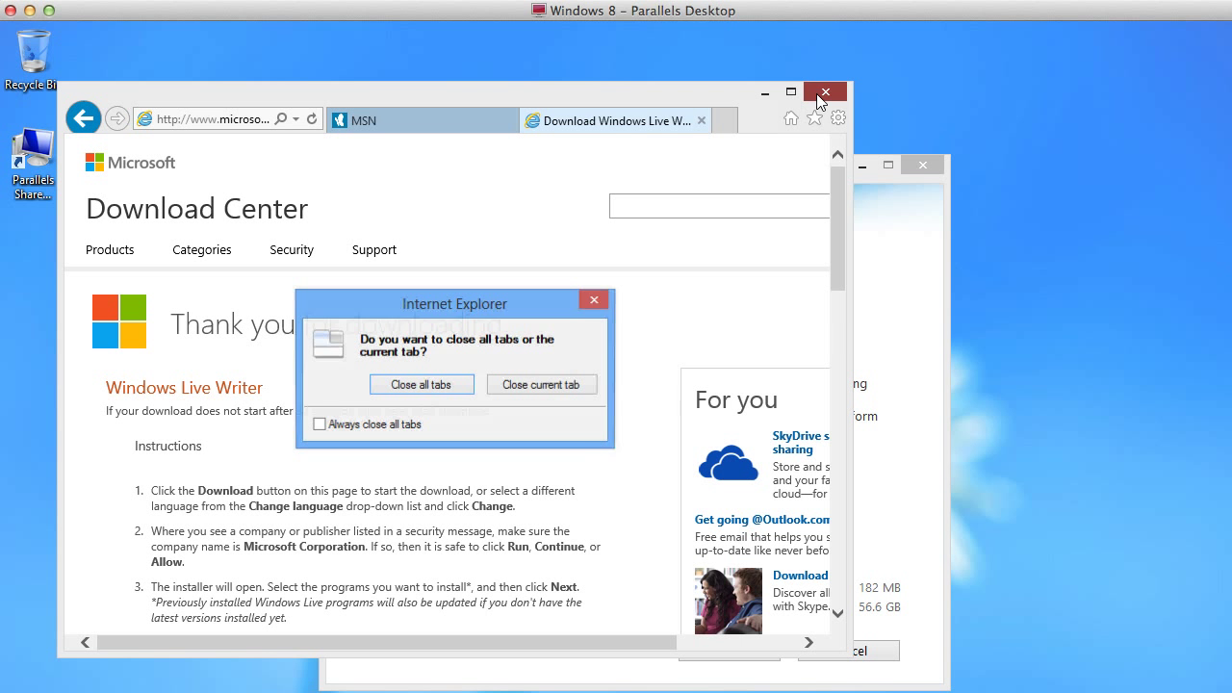
left_click(443, 387)
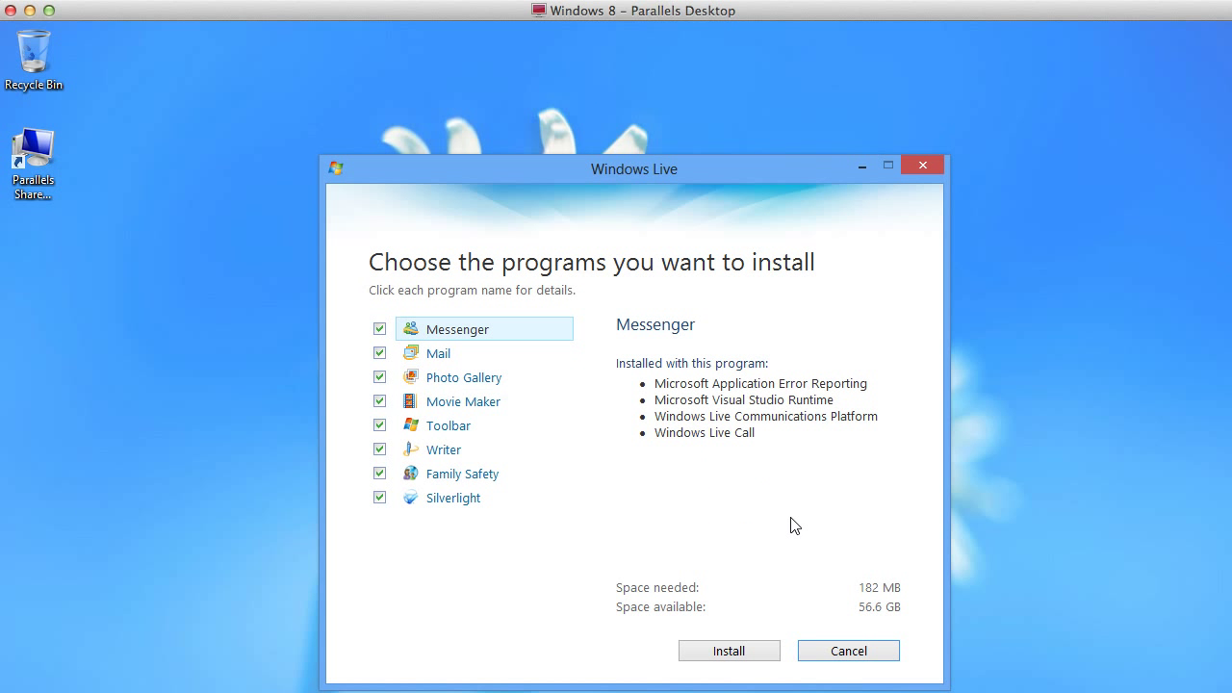
left_click(380, 329)
left_click(380, 353)
left_click(379, 377)
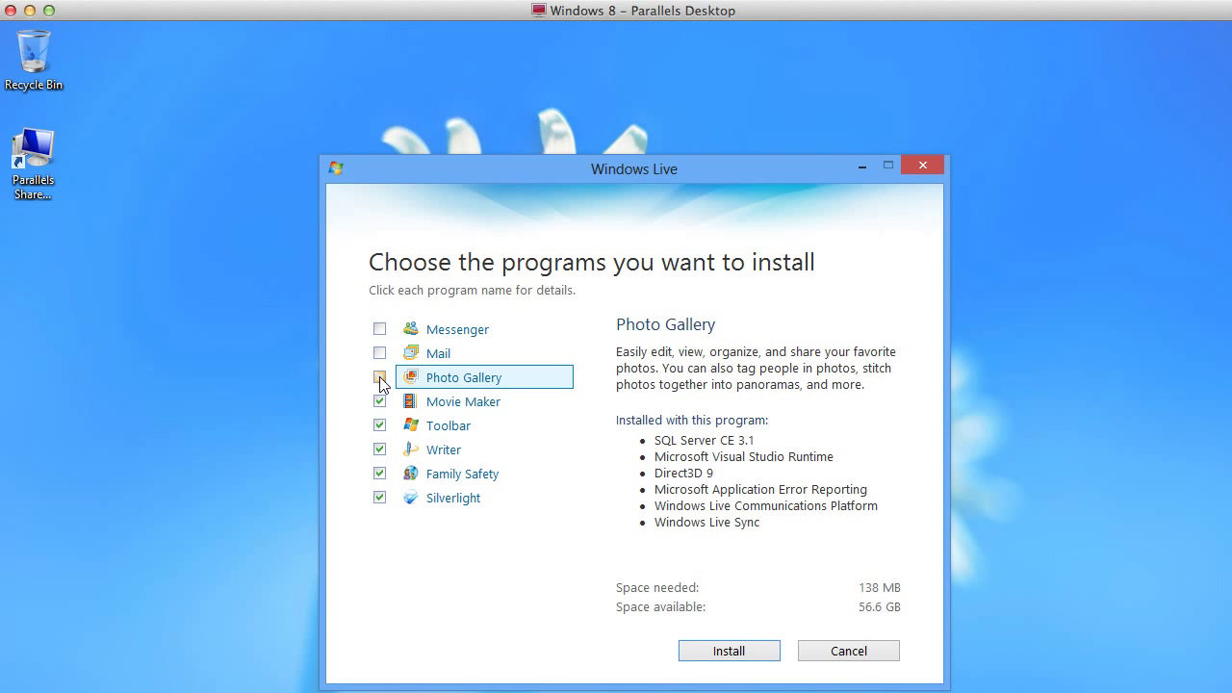
left_click(379, 401)
left_click(379, 425)
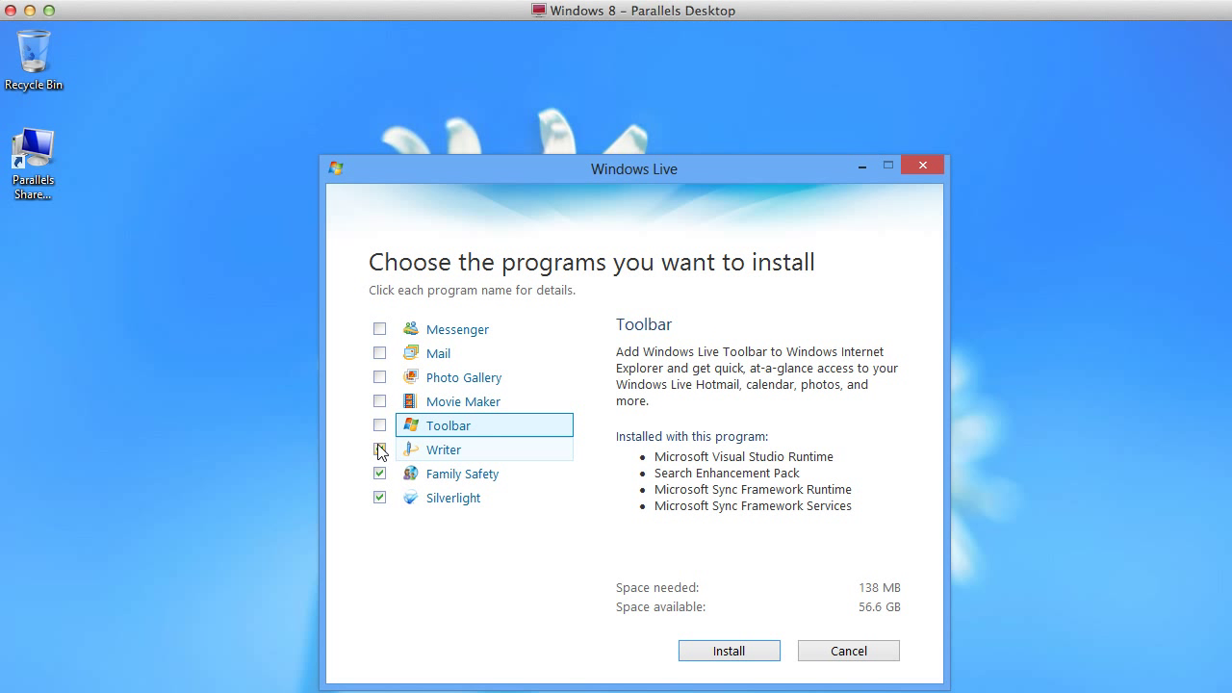
Step: Uncheck Family Safety and Silverlight so only Writer installs, and start the installation
left_click(380, 449)
left_click(380, 474)
left_click(379, 498)
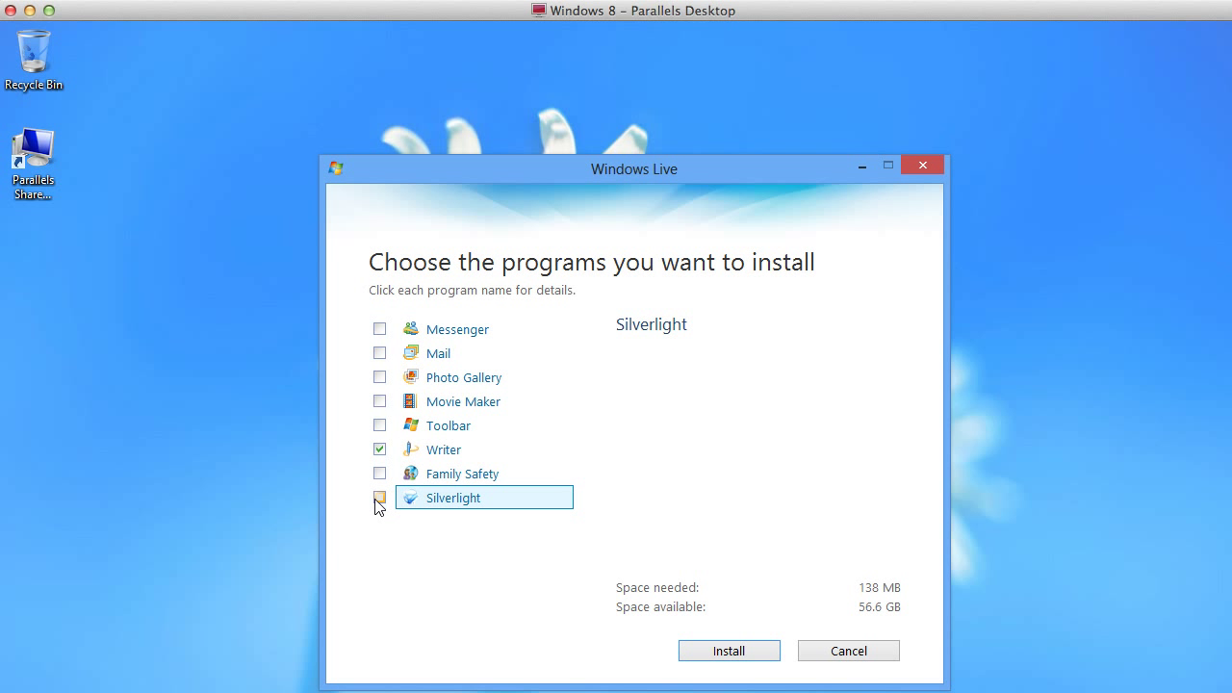
left_click(724, 651)
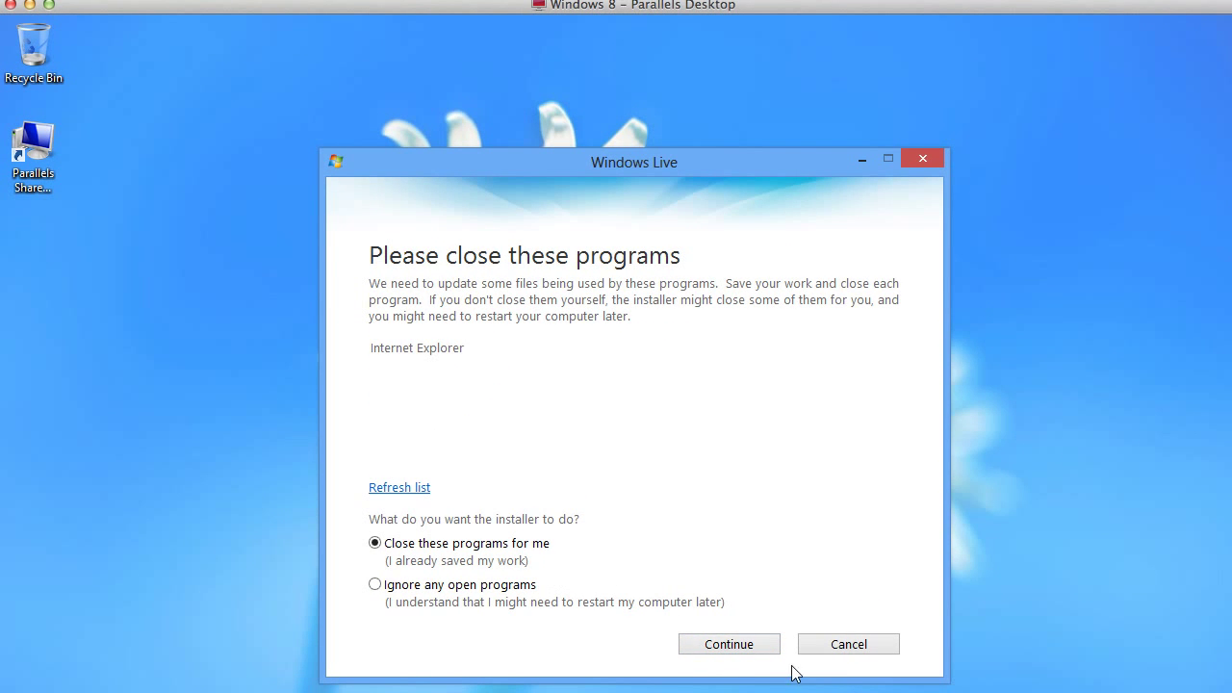
left_click(708, 645)
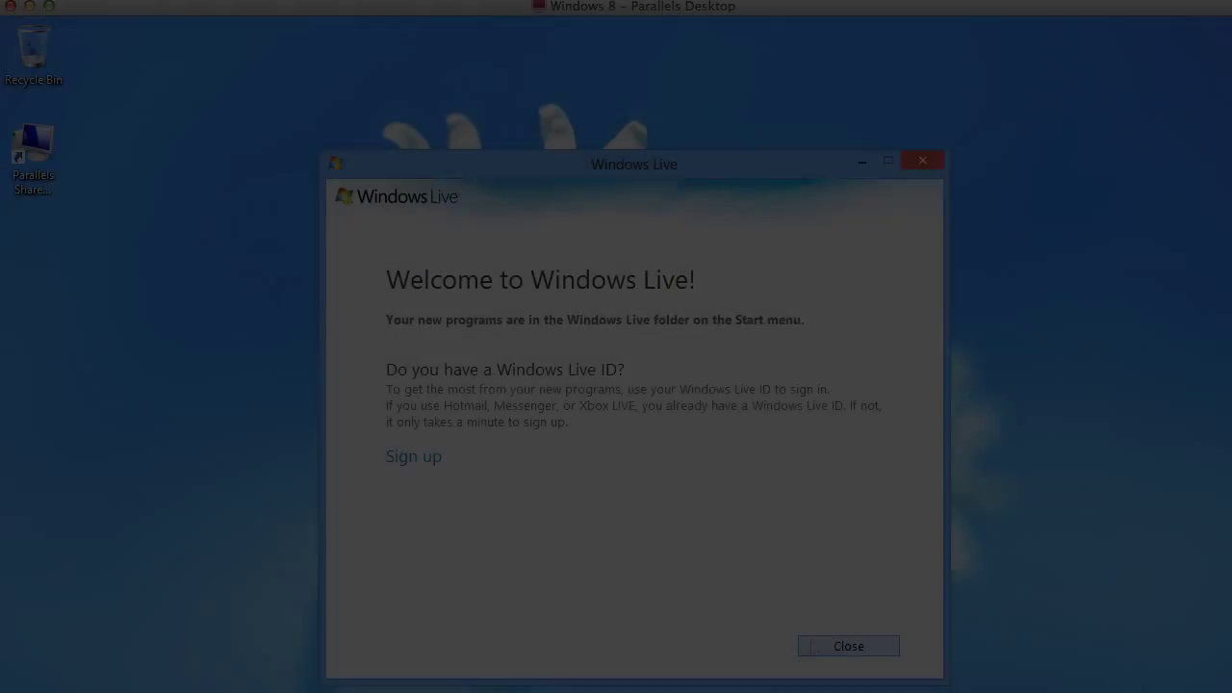
Step: Close the Welcome to Windows Live dialog once installation finishes
left_click(813, 643)
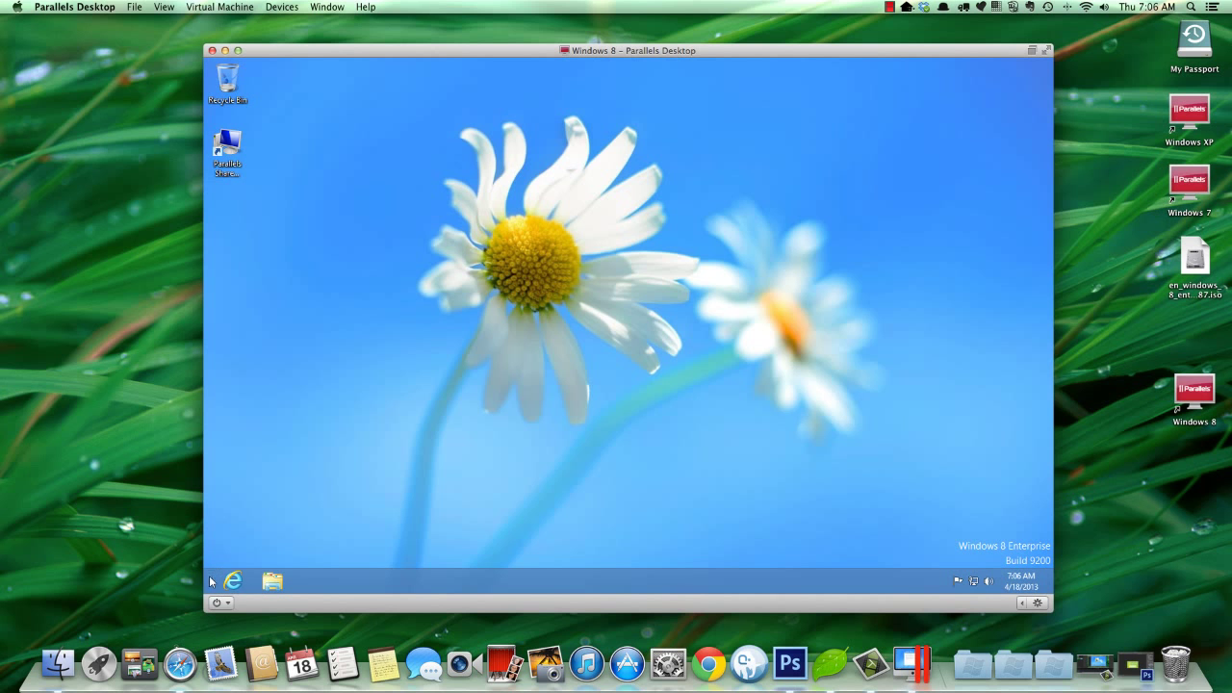
Step: Launch Windows Live Writer by searching 'live w' from Start, then cancel its Configure wizard
left_click(210, 583)
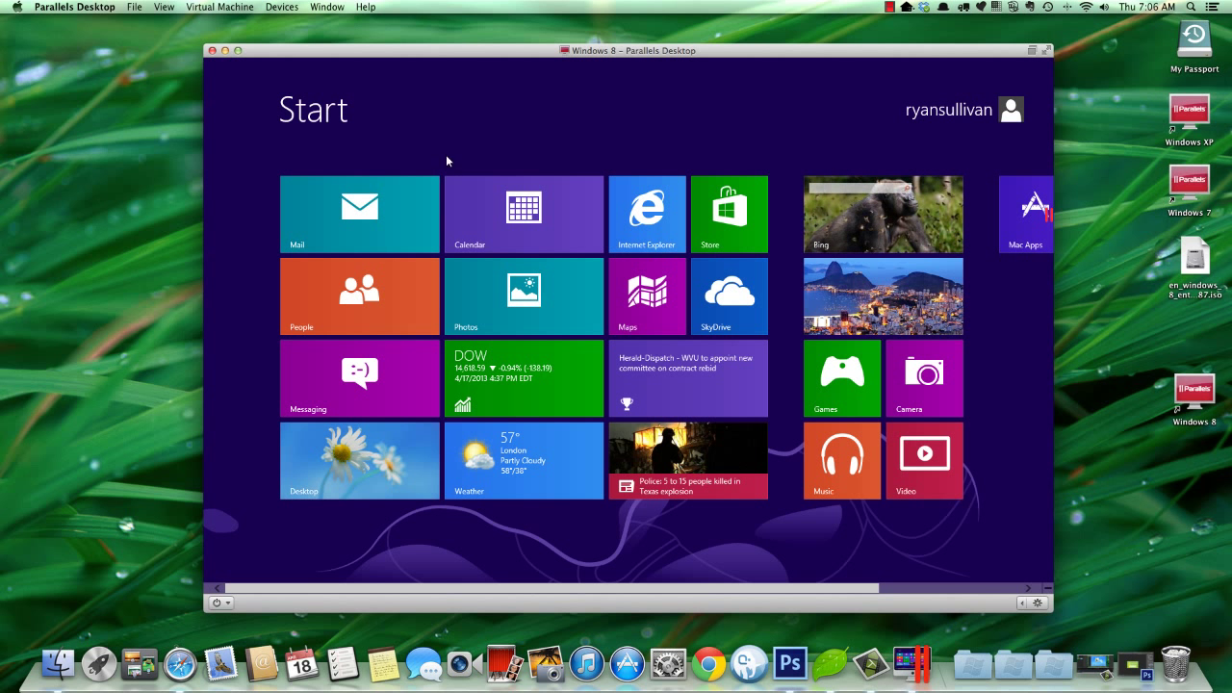
type("live w")
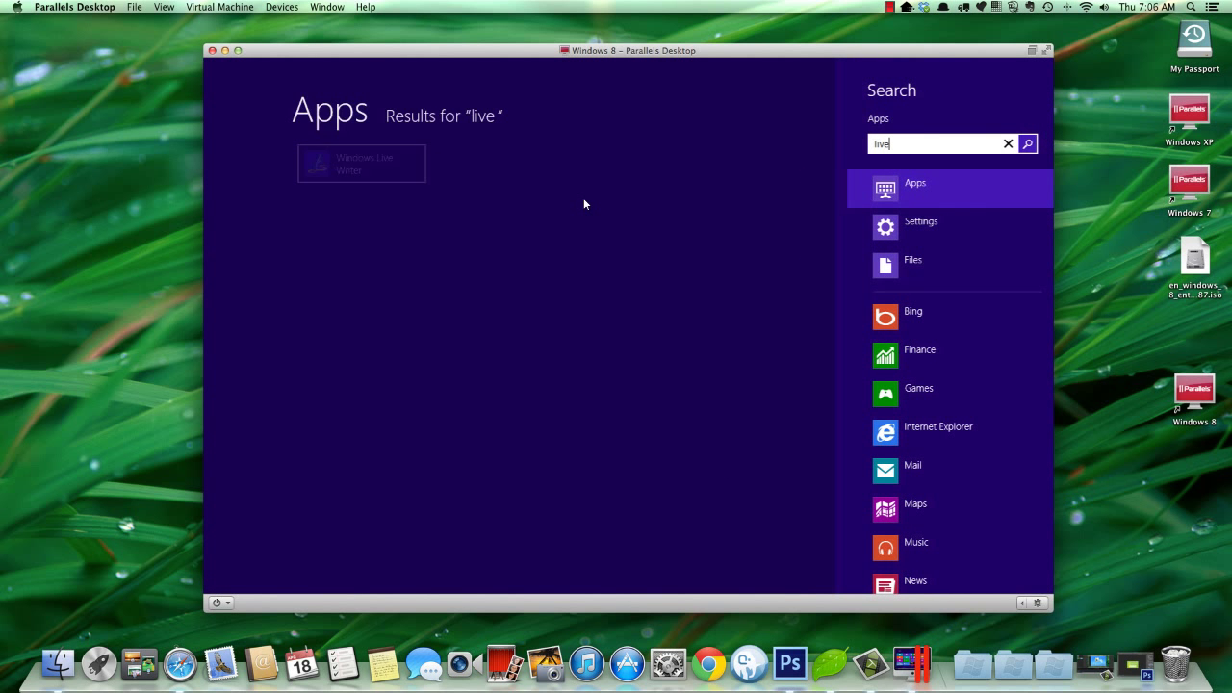
left_click(362, 169)
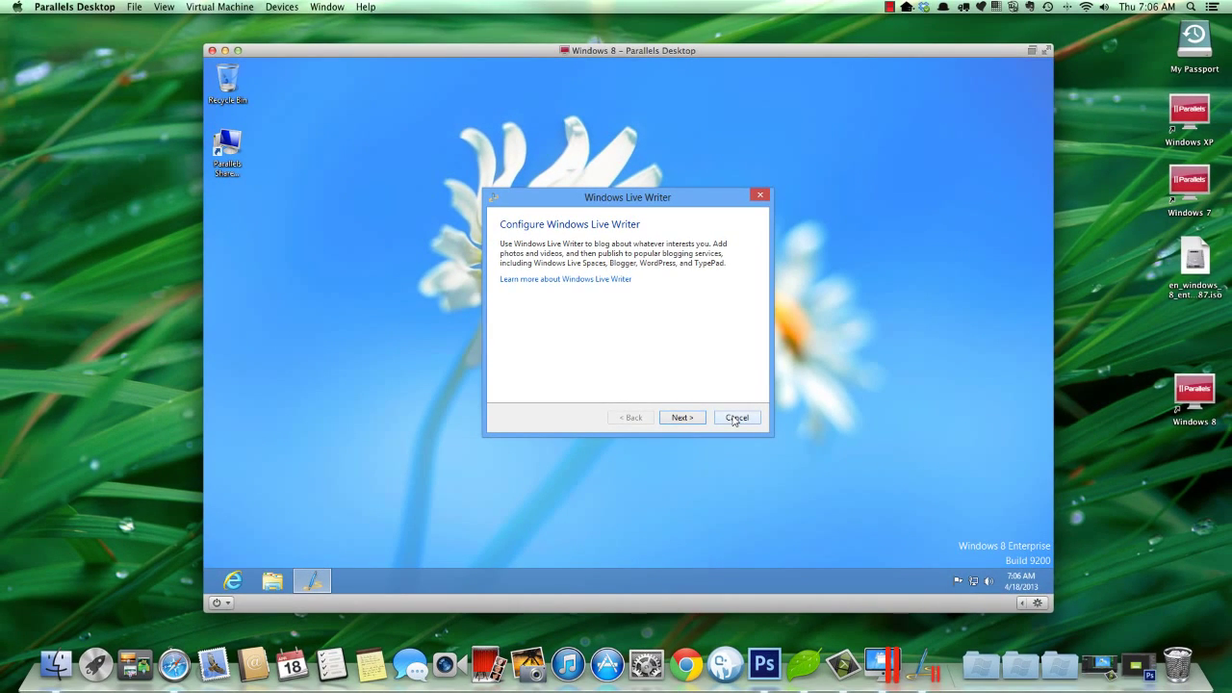
left_click(735, 418)
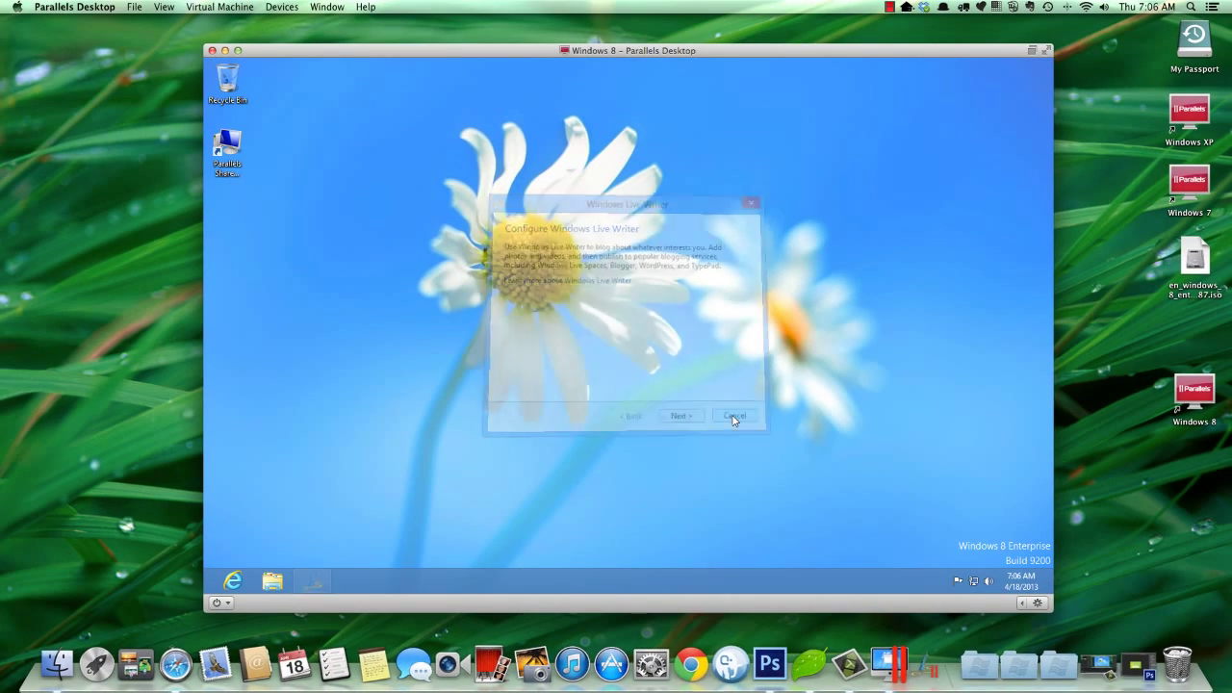
Step: Suspend the Windows 8 VM from its power menu and quit Parallels with Cmd+Q
left_click(216, 603)
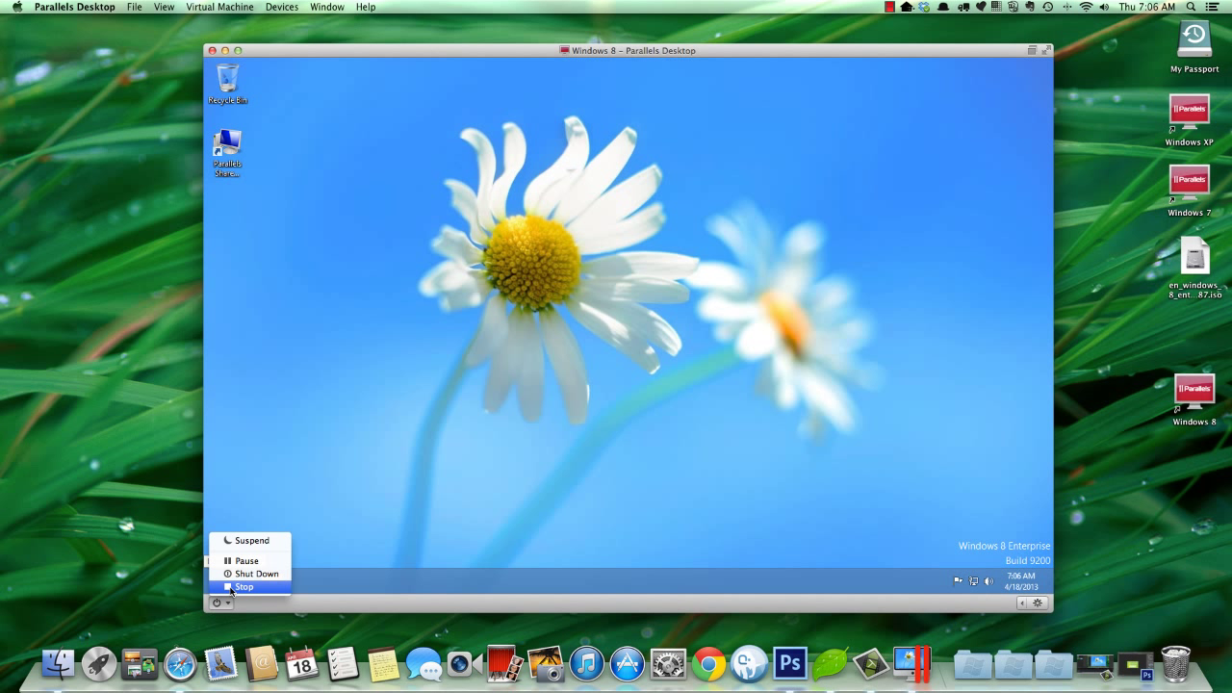
left_click(253, 545)
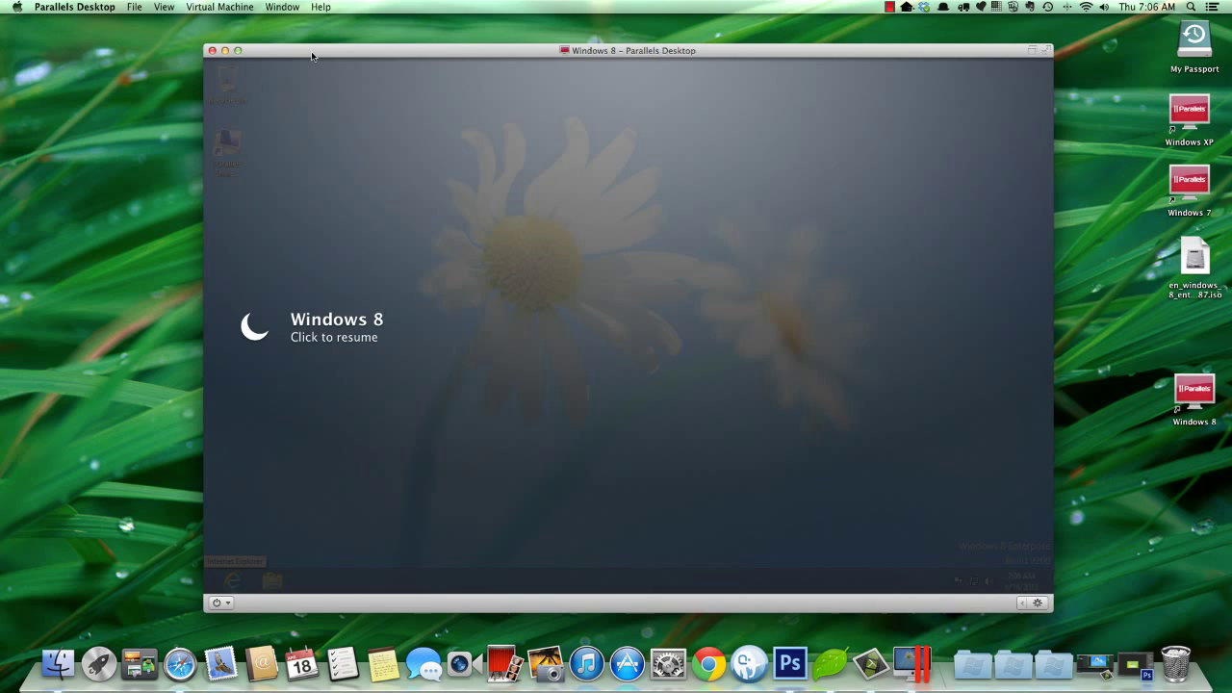
key("super+q")
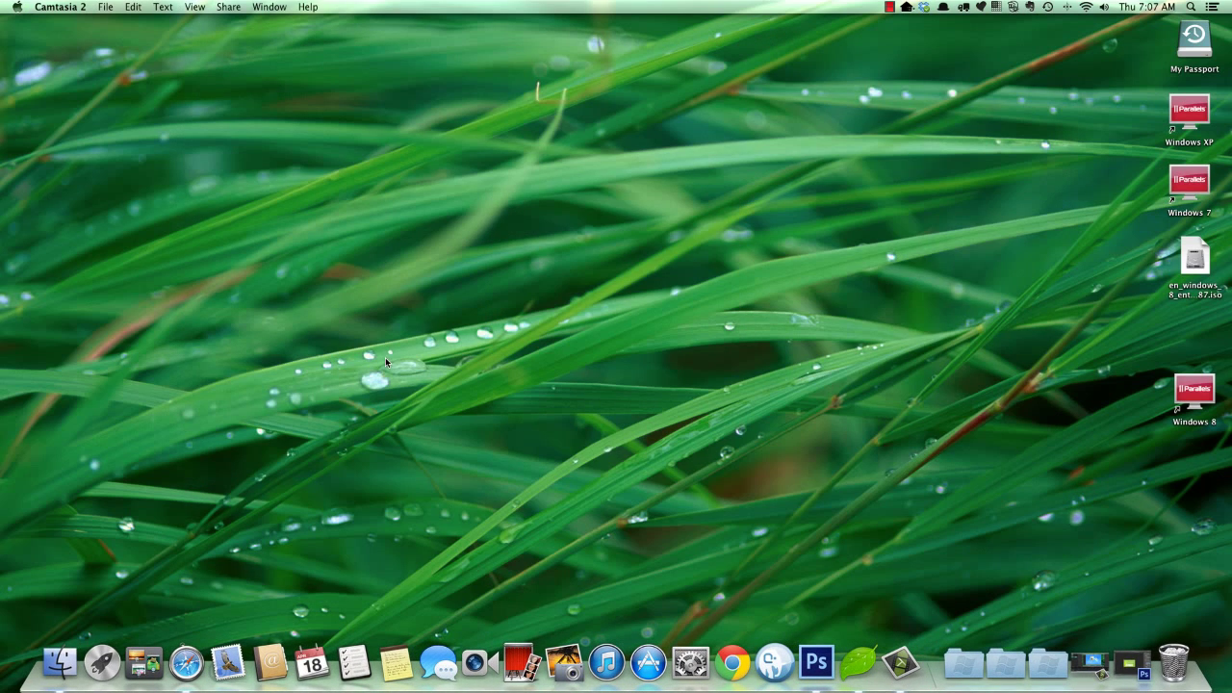
Step: Open Launchpad and swipe to its last page, which holds the Windows 8 Applications folder
left_click(101, 663)
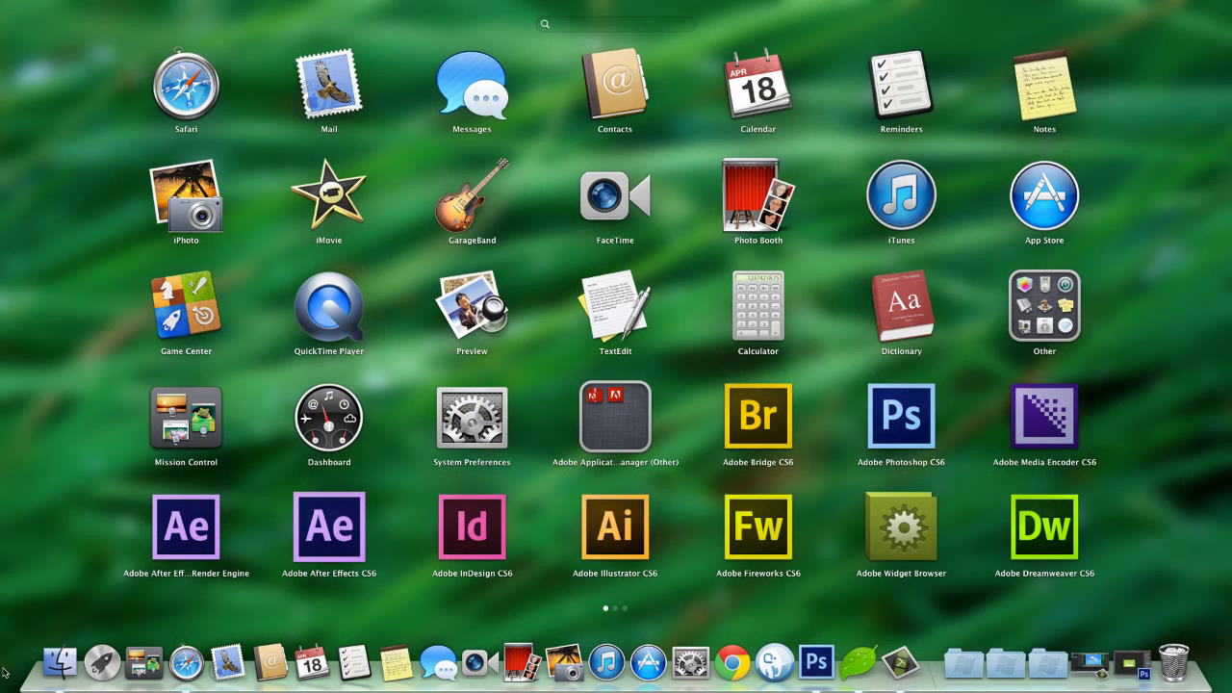
scroll(78, 484, "right", 5)
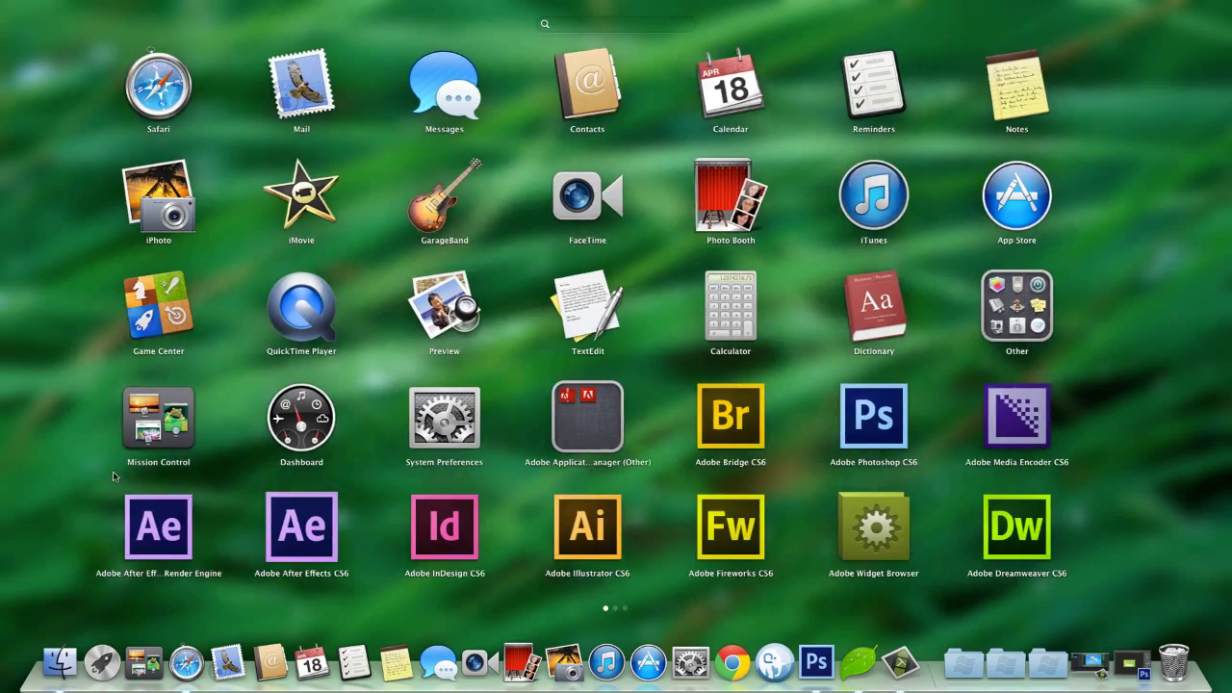
scroll(113, 468, "right", 3)
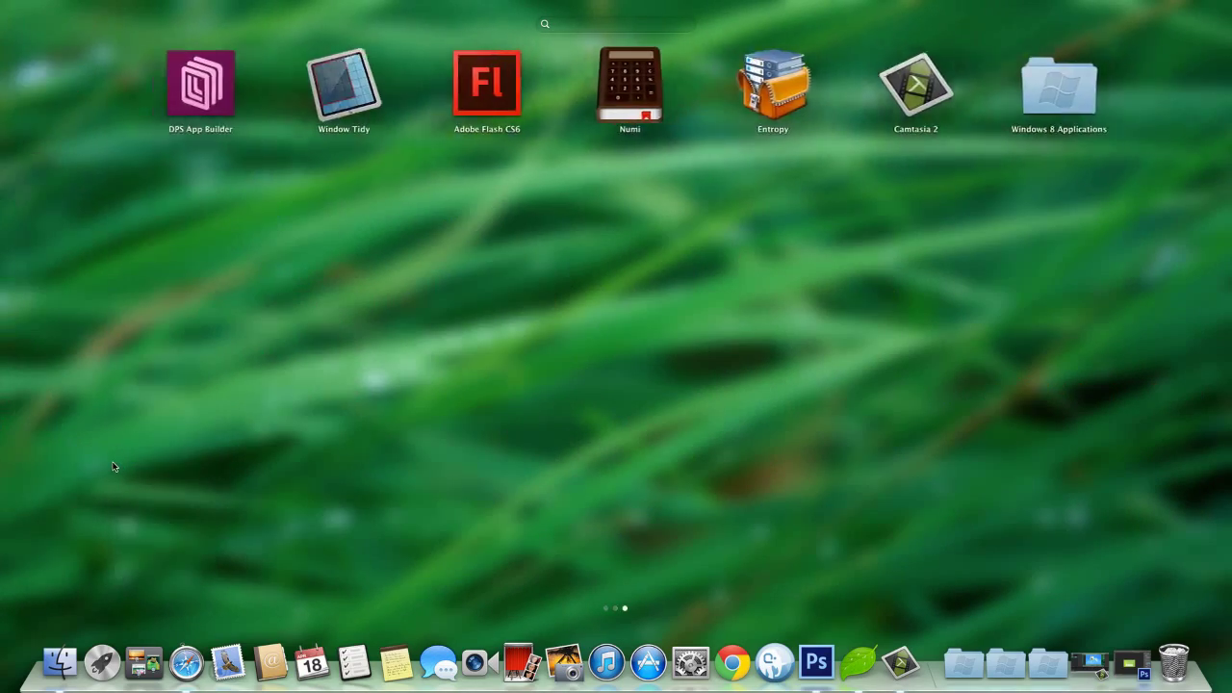
scroll(113, 465, "left", 3)
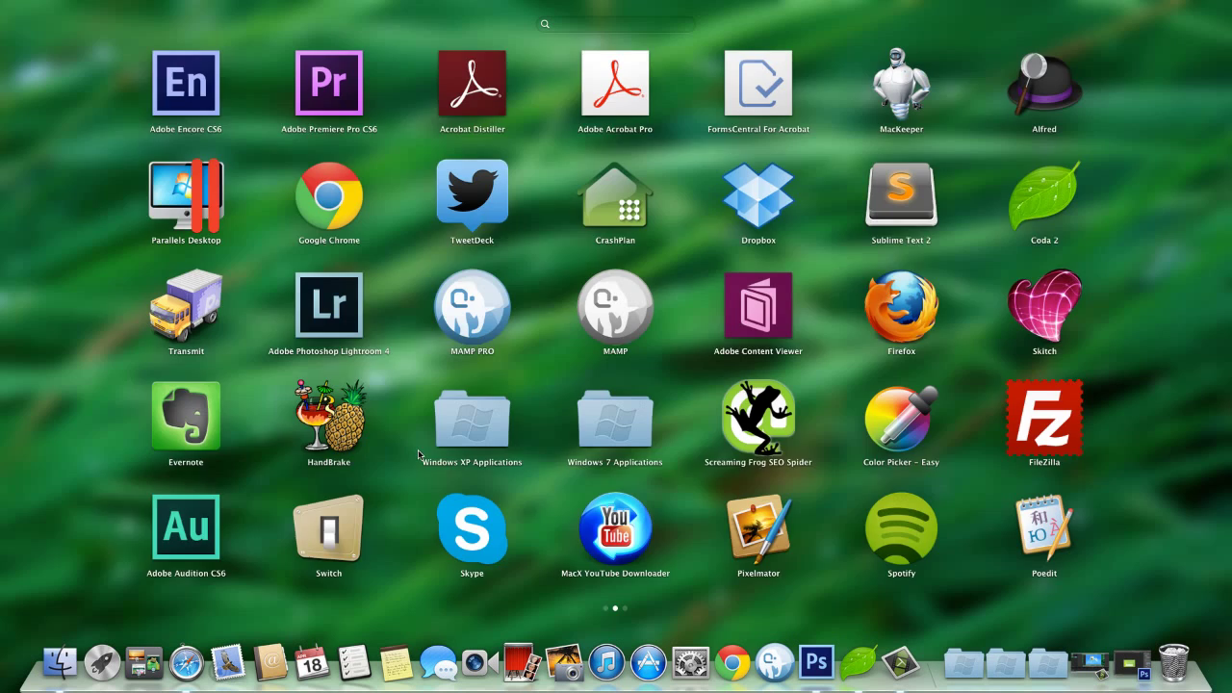
scroll(418, 452, "right", 3)
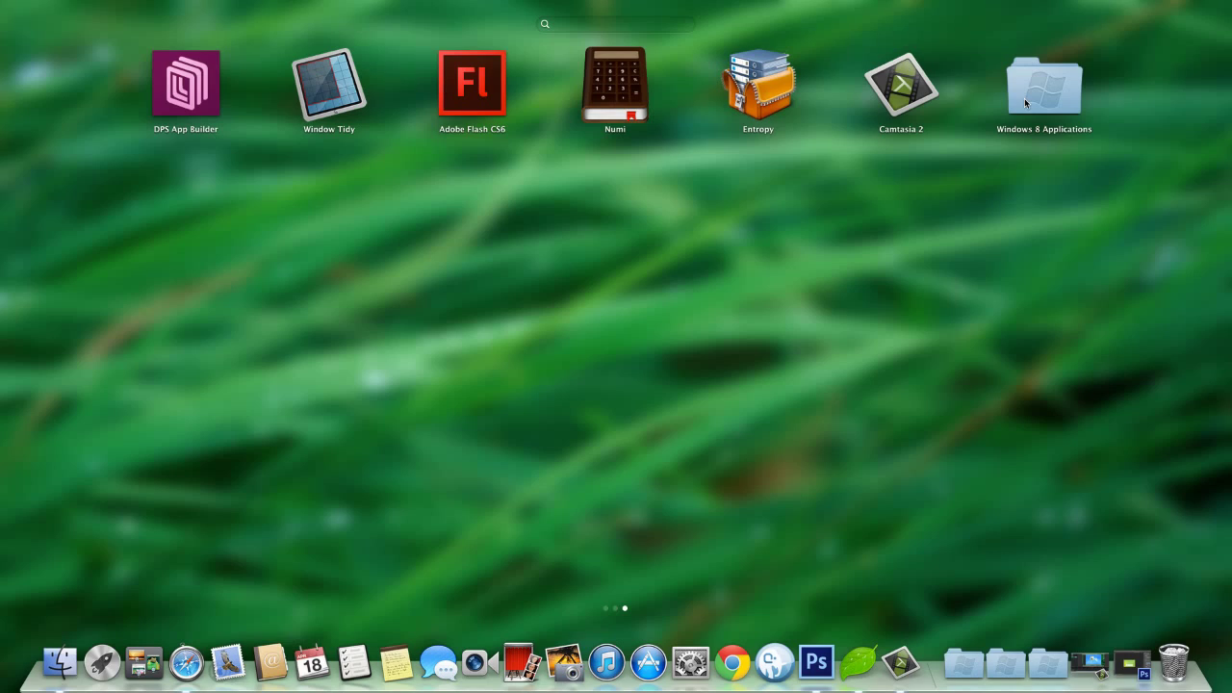
key("Escape")
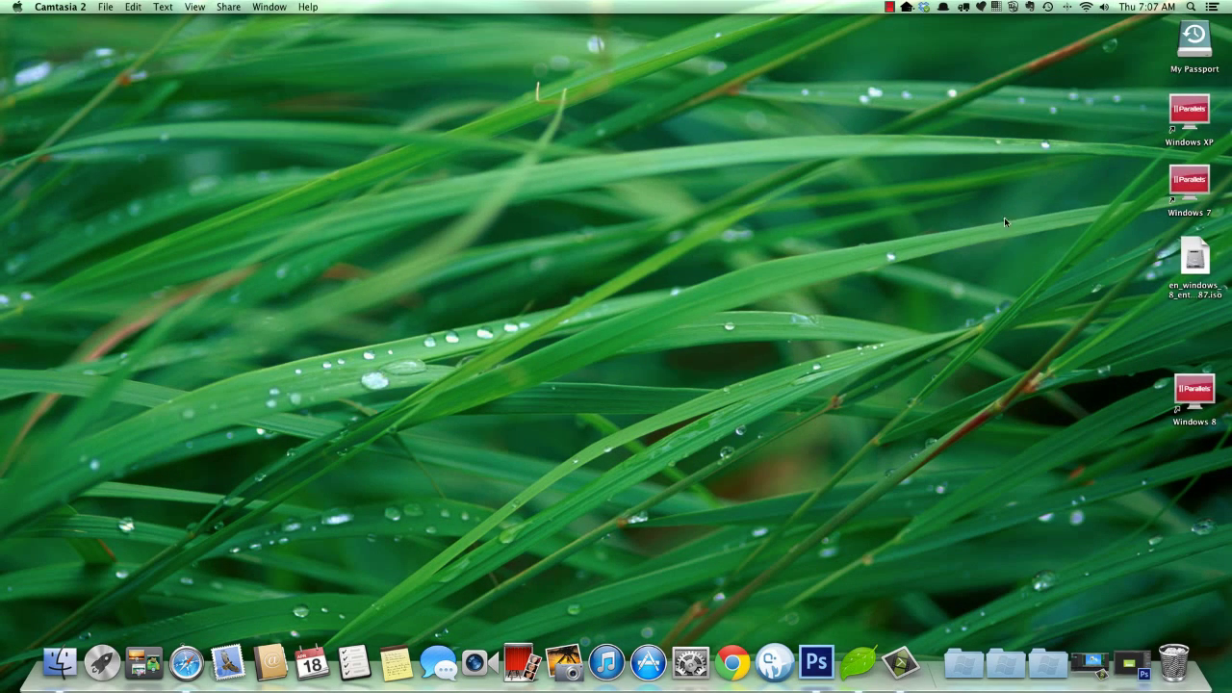
key("F4")
scroll(602, 325, "right", 3)
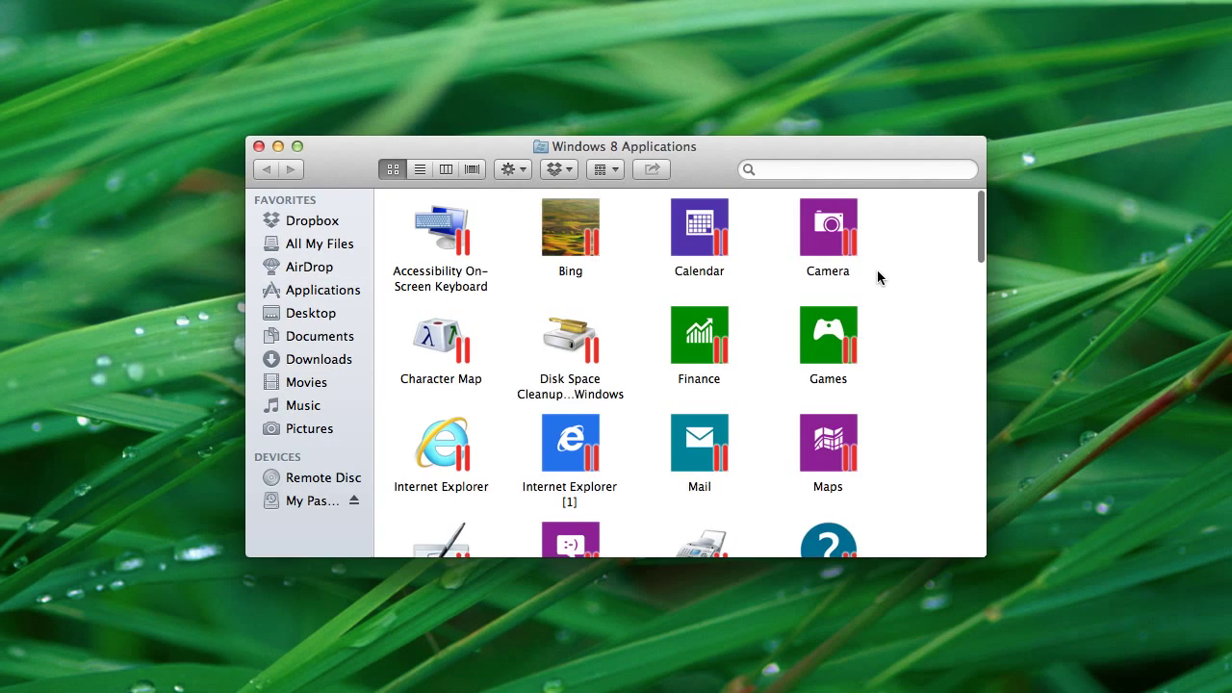
Step: Drag Windows Live Writer from Finder's Windows 8 Applications folder onto the Mac desktop
scroll(877, 275, "down", 5)
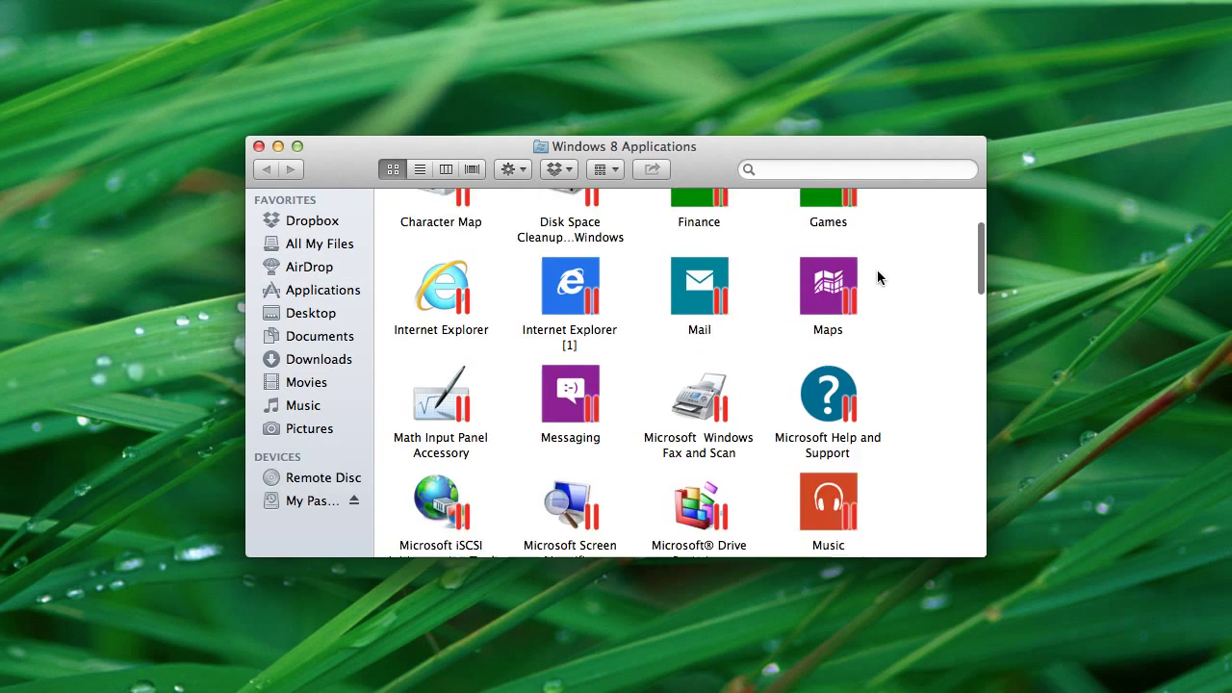
scroll(877, 272, "down", 10)
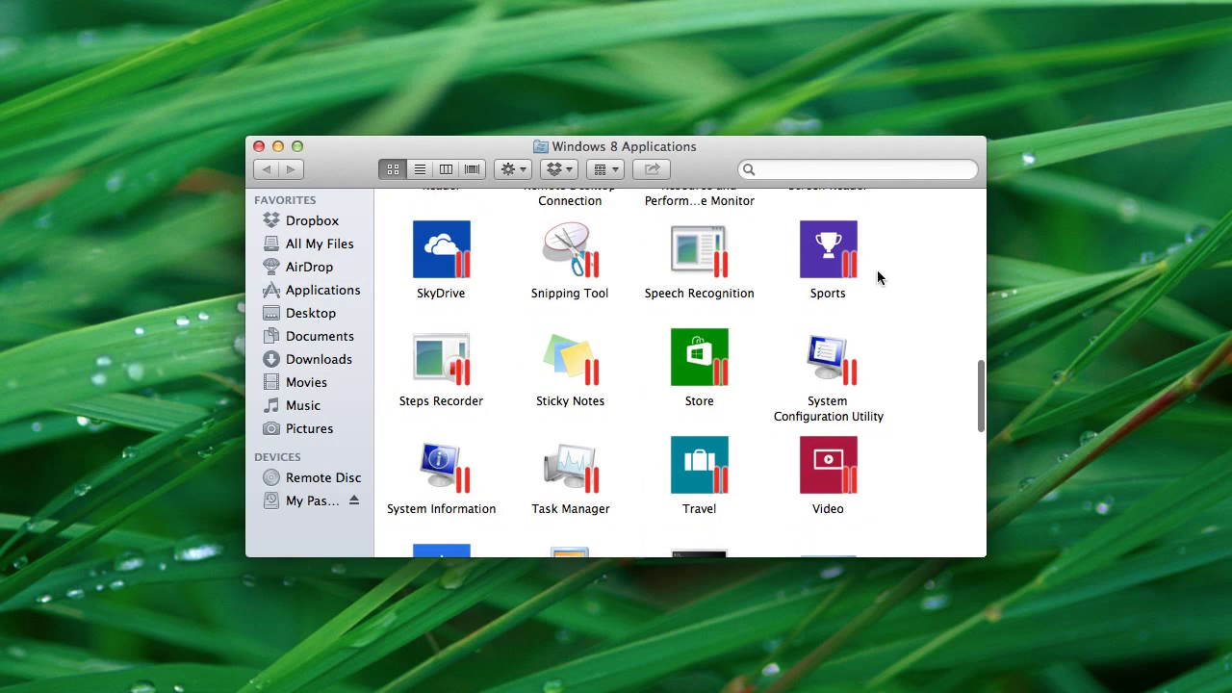
scroll(877, 270, "down", 10)
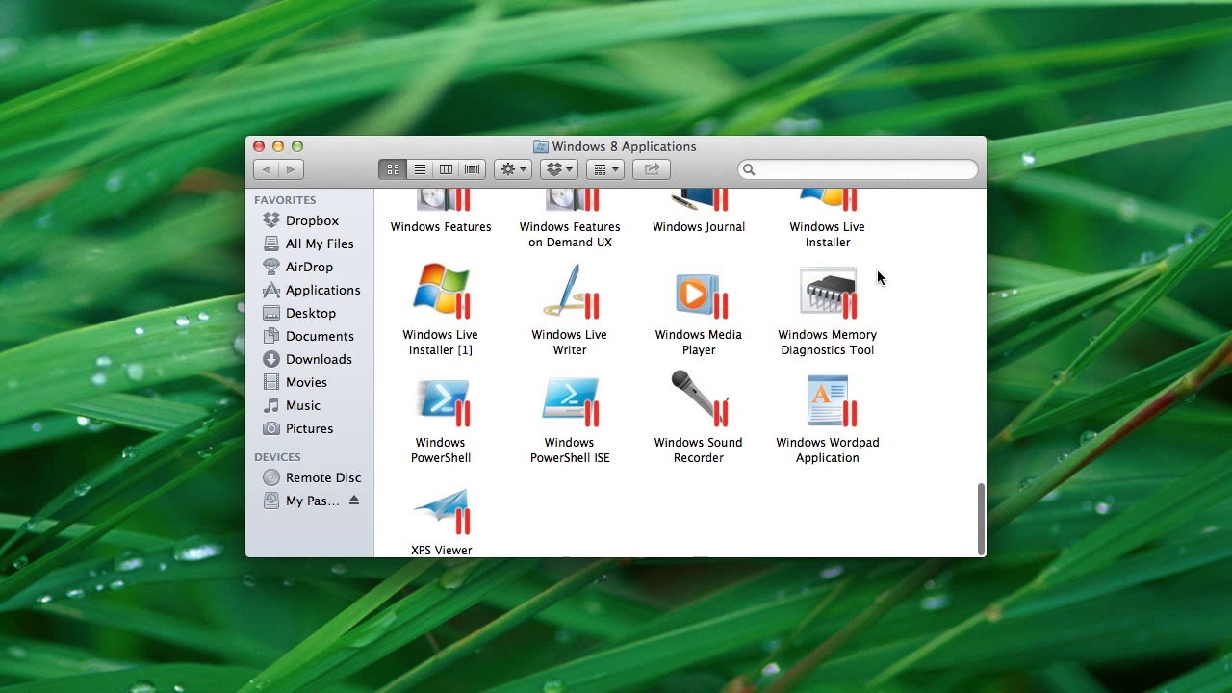
scroll(799, 273, "up", 2)
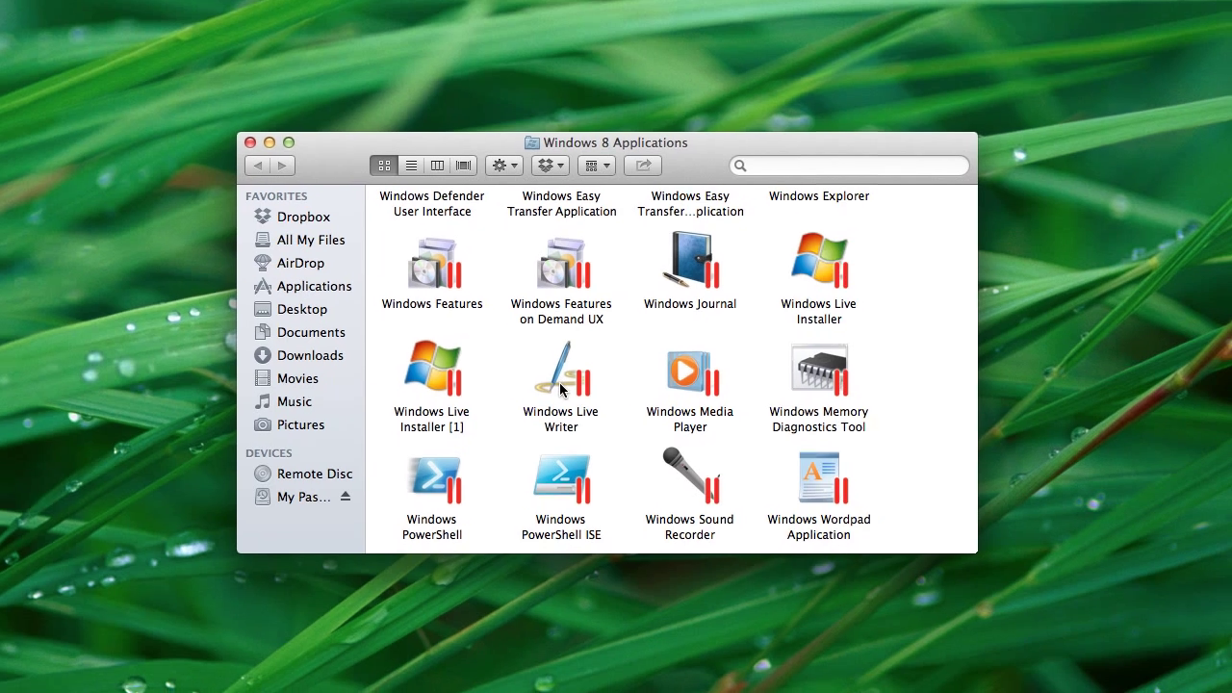
left_click_drag(560, 382, 1215, 172)
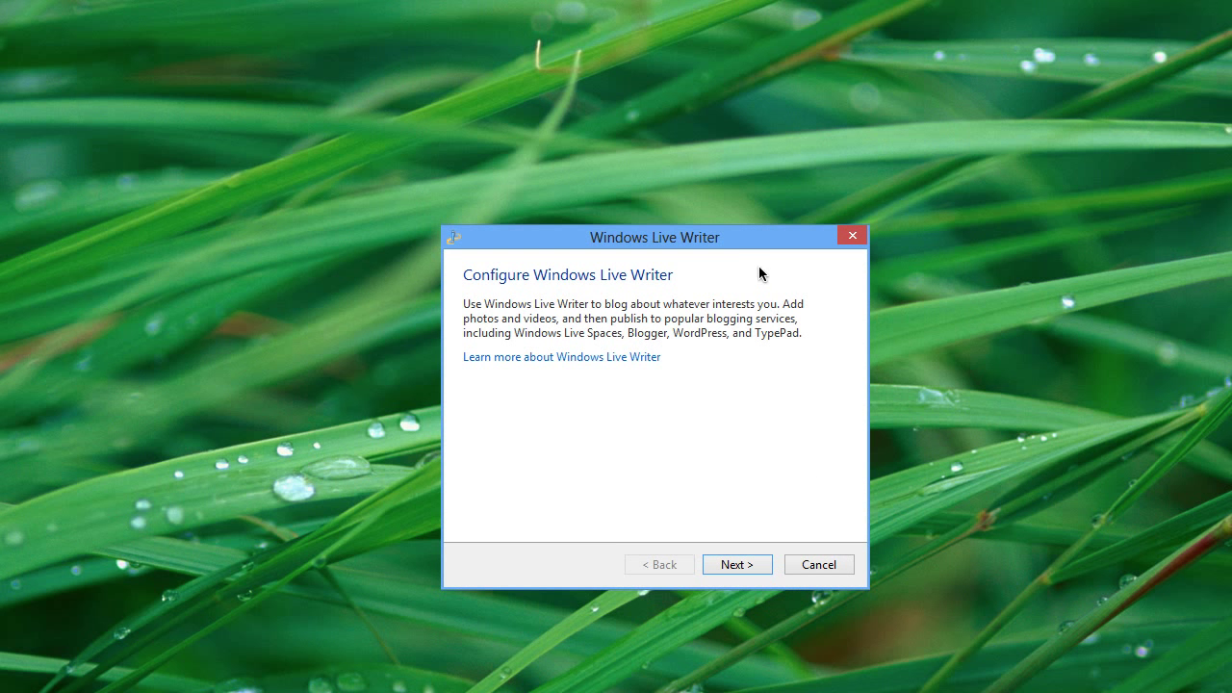
Step: Reposition the Configure Windows Live Writer wizard and advance past its welcome page
left_click_drag(750, 240, 741, 158)
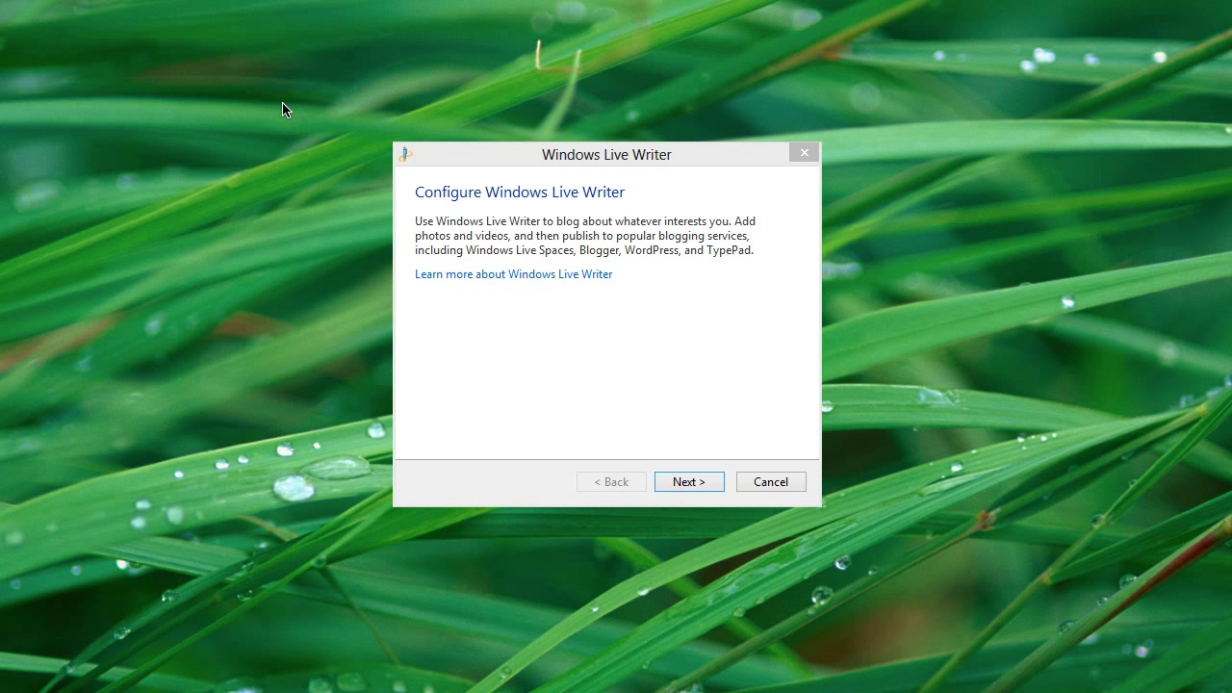
left_click(629, 155)
mouse_move(630, 155)
left_mouse_down()
mouse_move(641, 199)
mouse_move(647, 155)
left_mouse_up()
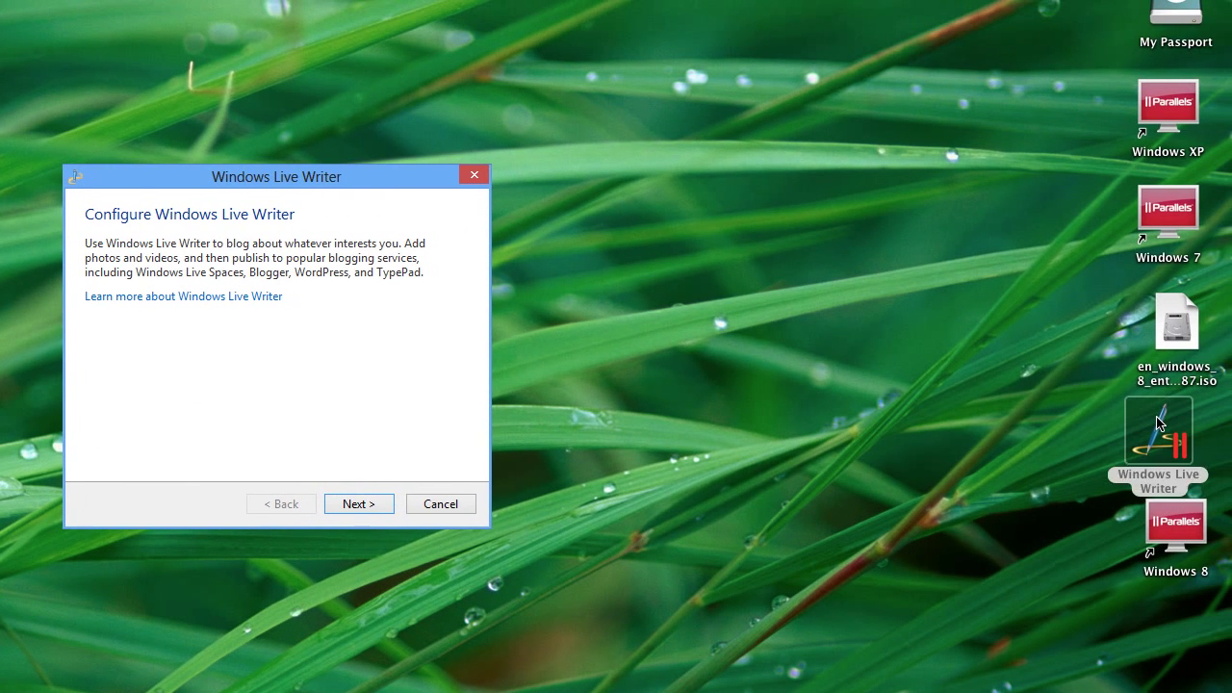
left_click(1163, 427)
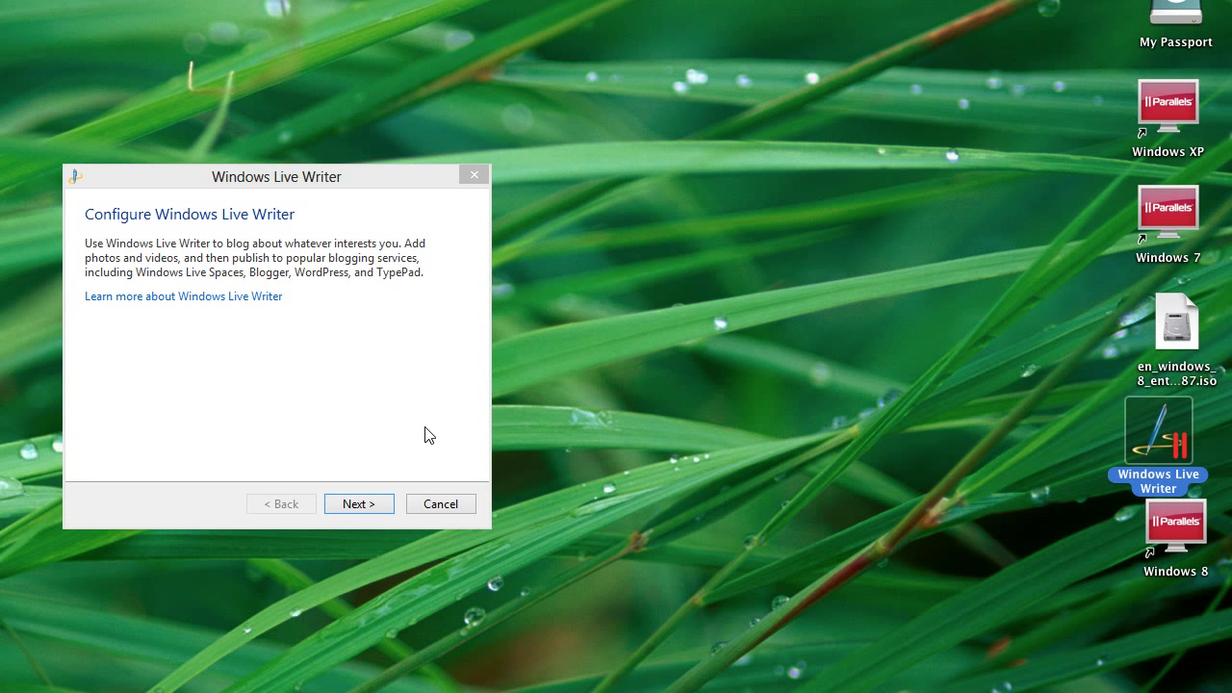
left_click(381, 513)
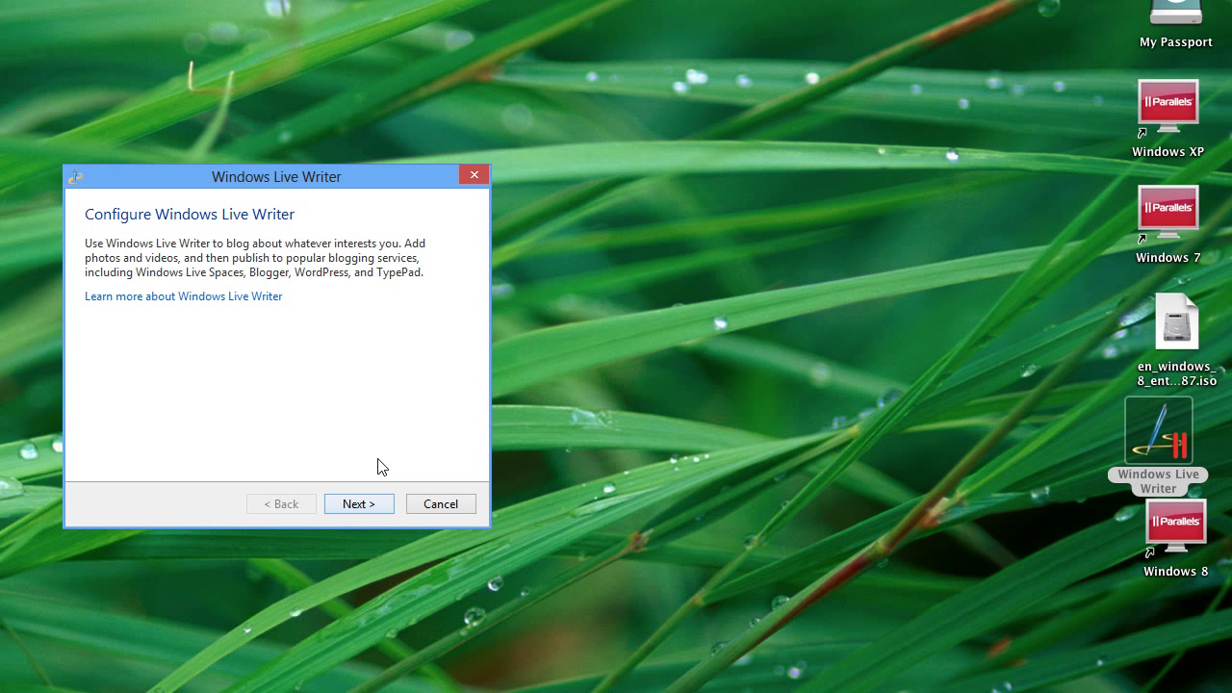
left_click(354, 503)
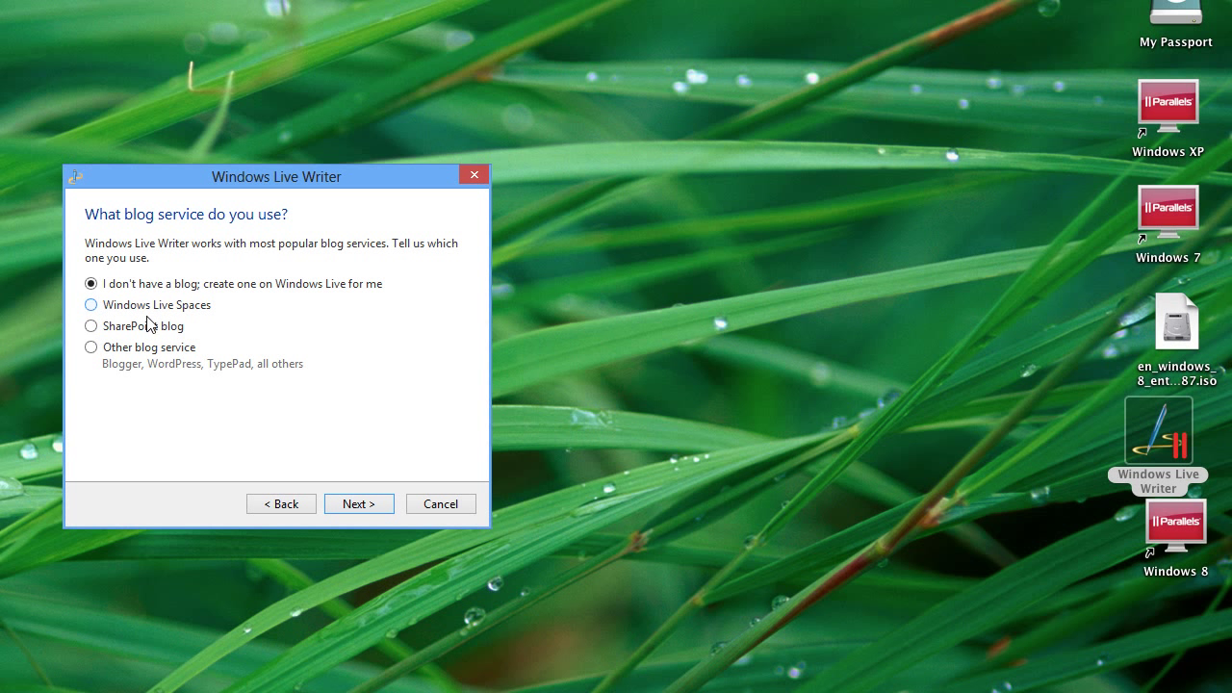
Step: Choose Other blog service, backing up once, to reach the Add a blog account page
left_click(147, 352)
left_click(358, 505)
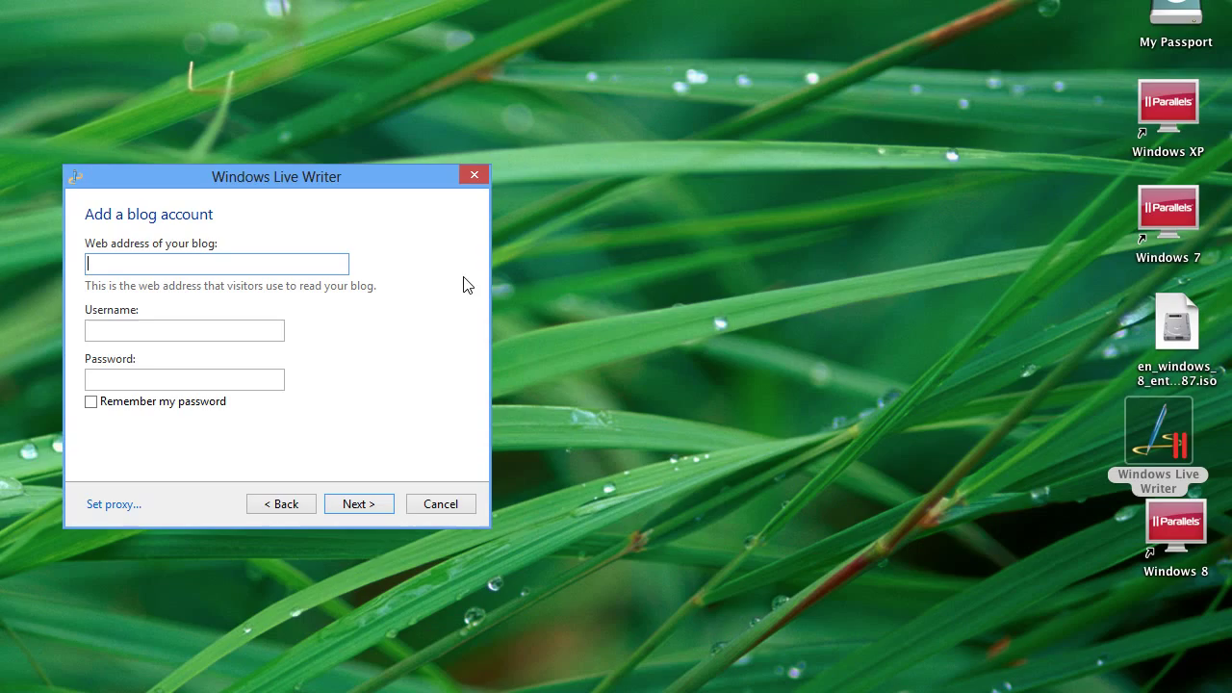
type("ryans")
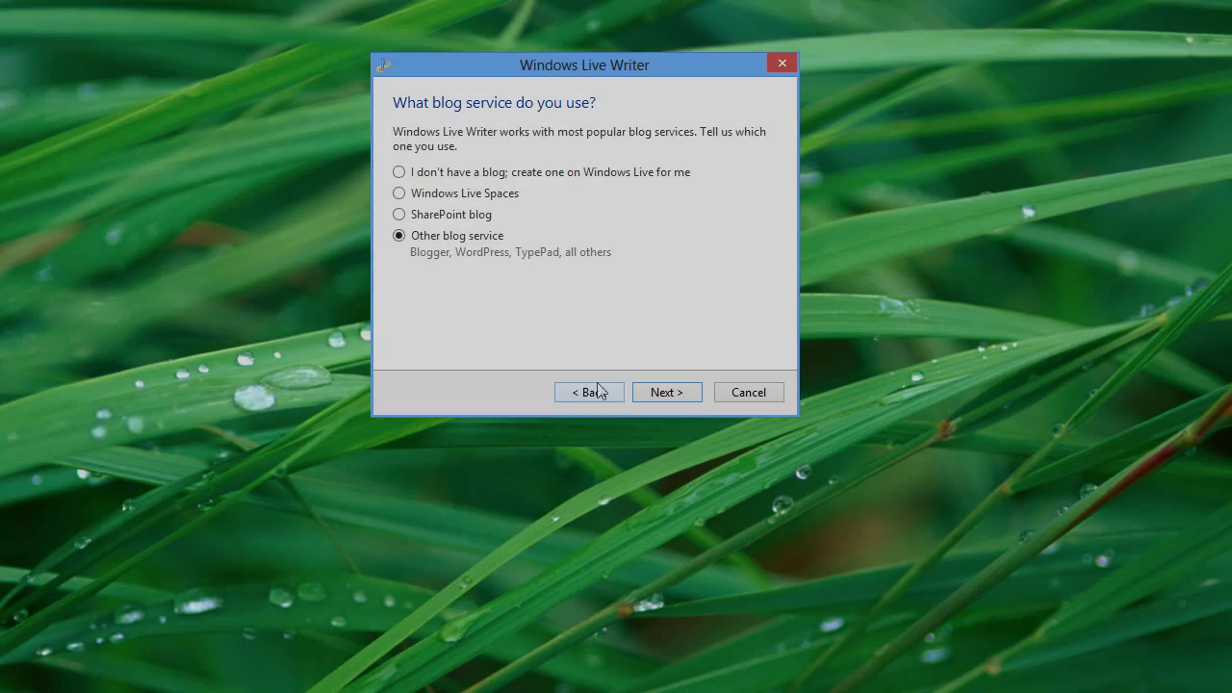
left_click(593, 392)
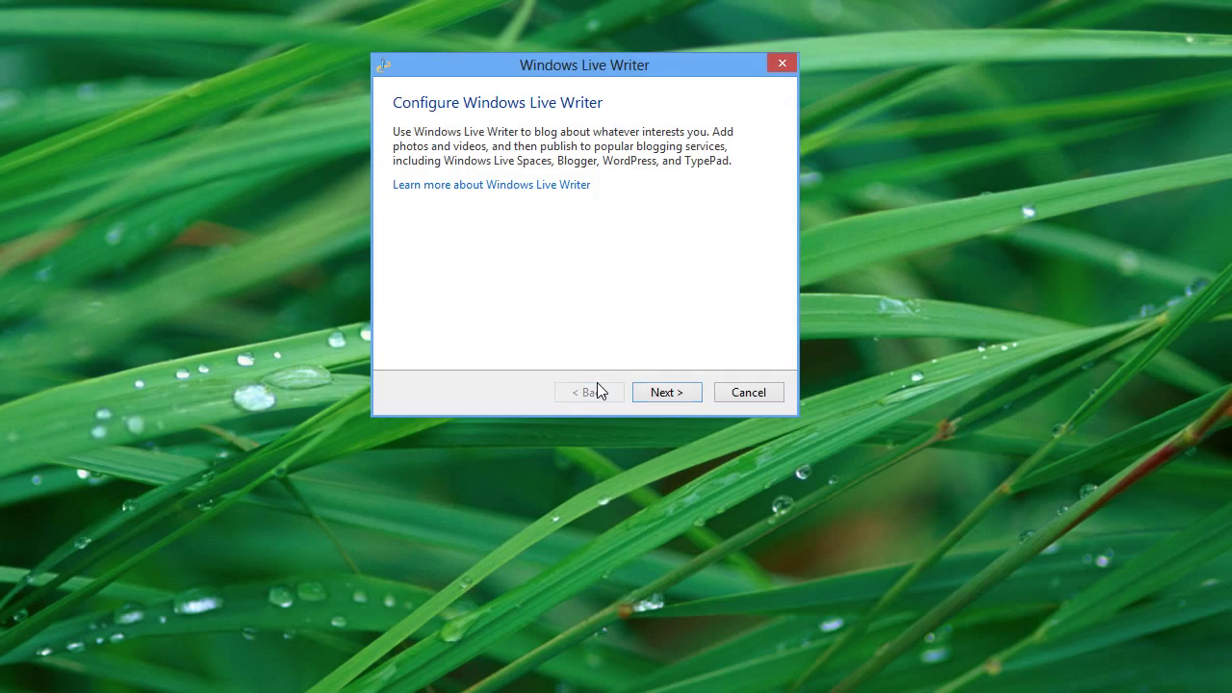
left_click(652, 393)
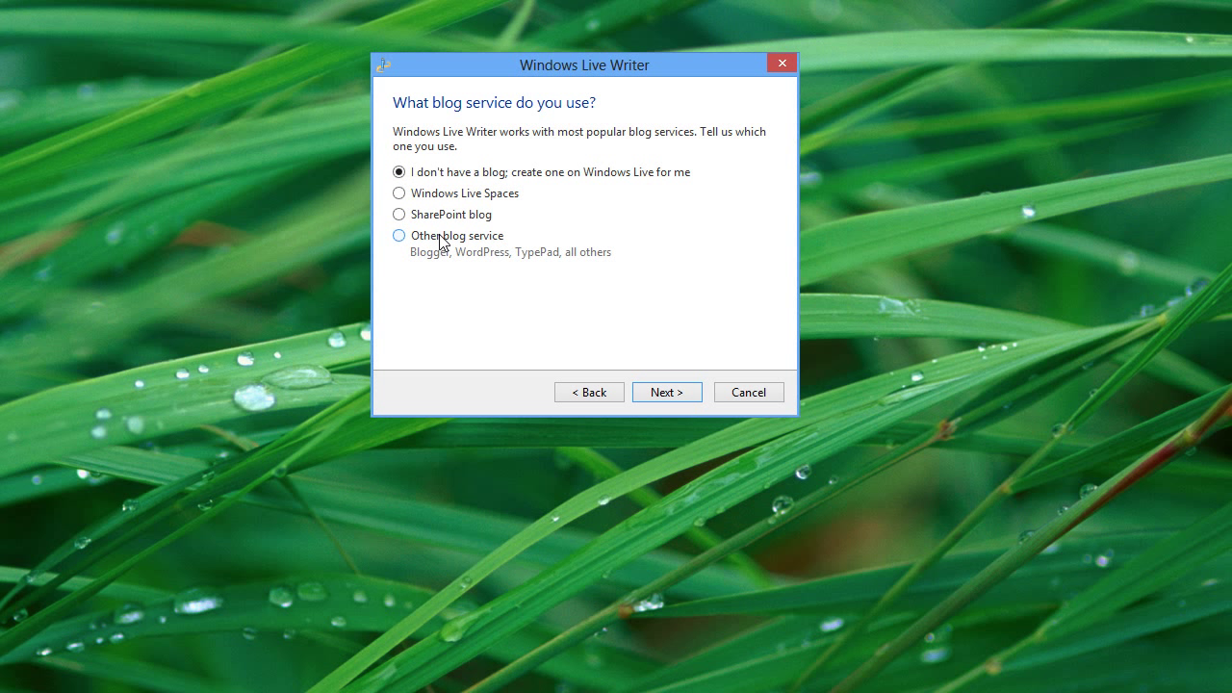
left_click(451, 238)
Step: Fill in the blog URL, username and password, then submit them to begin account setup
left_click(642, 390)
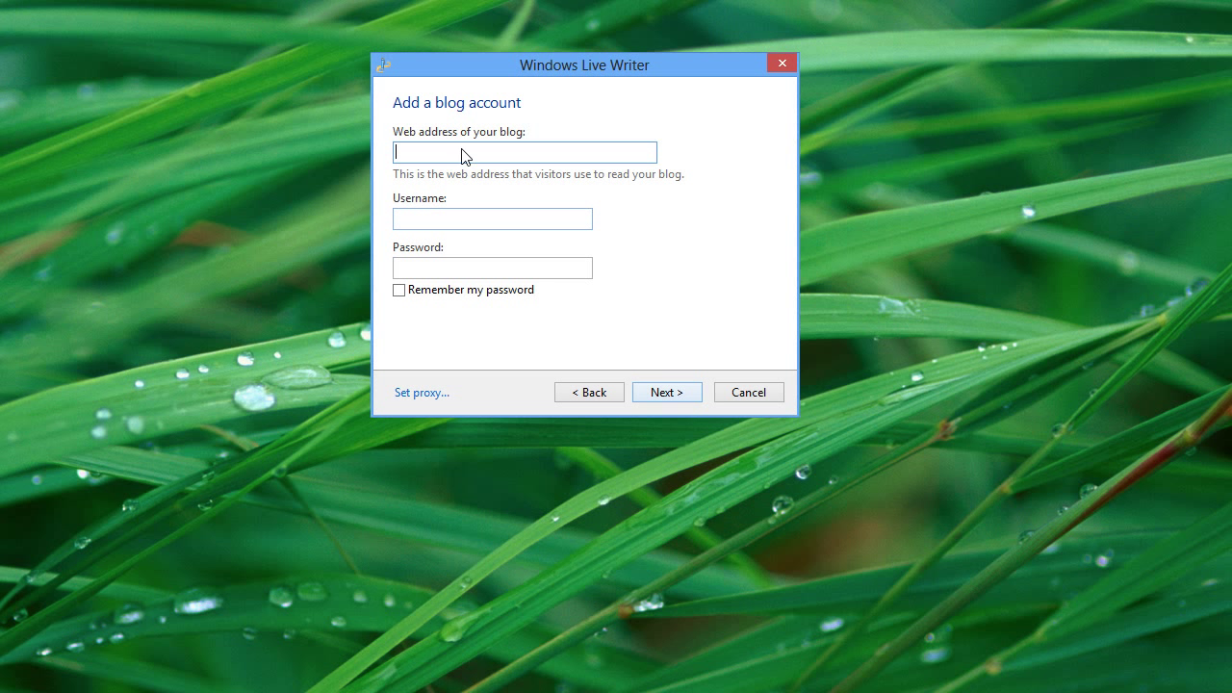
type("http://ryandsullivan.com")
key("Tab")
key("Tab")
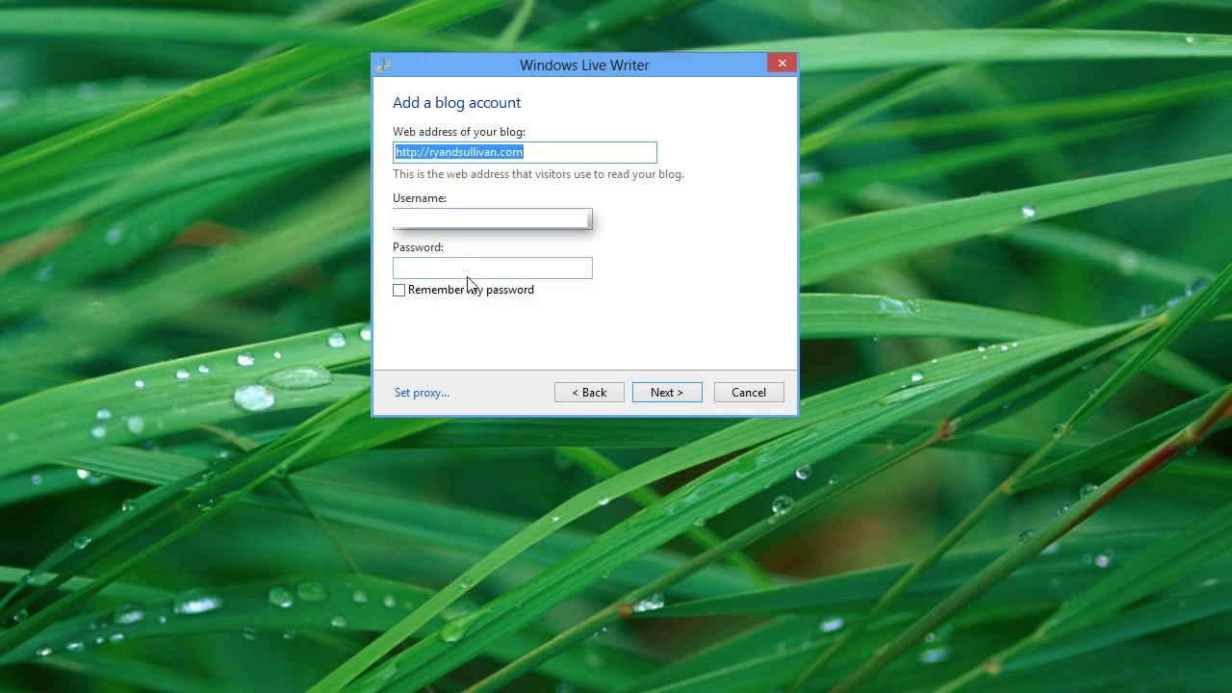
left_click(471, 270)
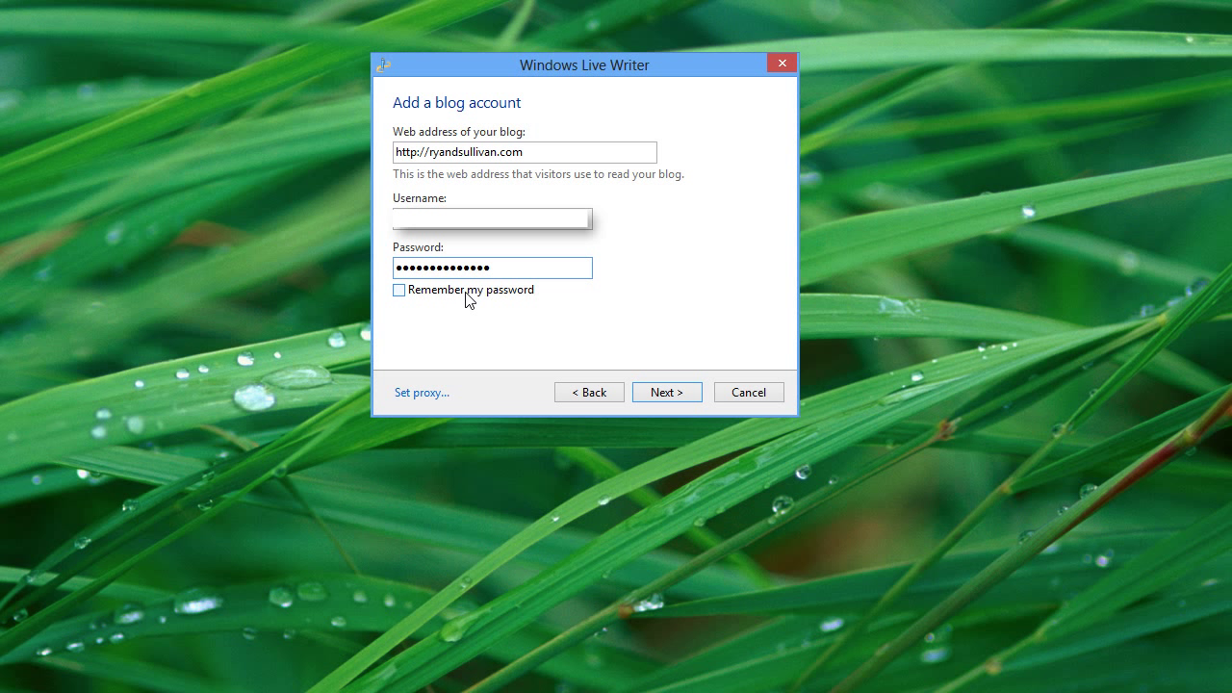
left_click(647, 394)
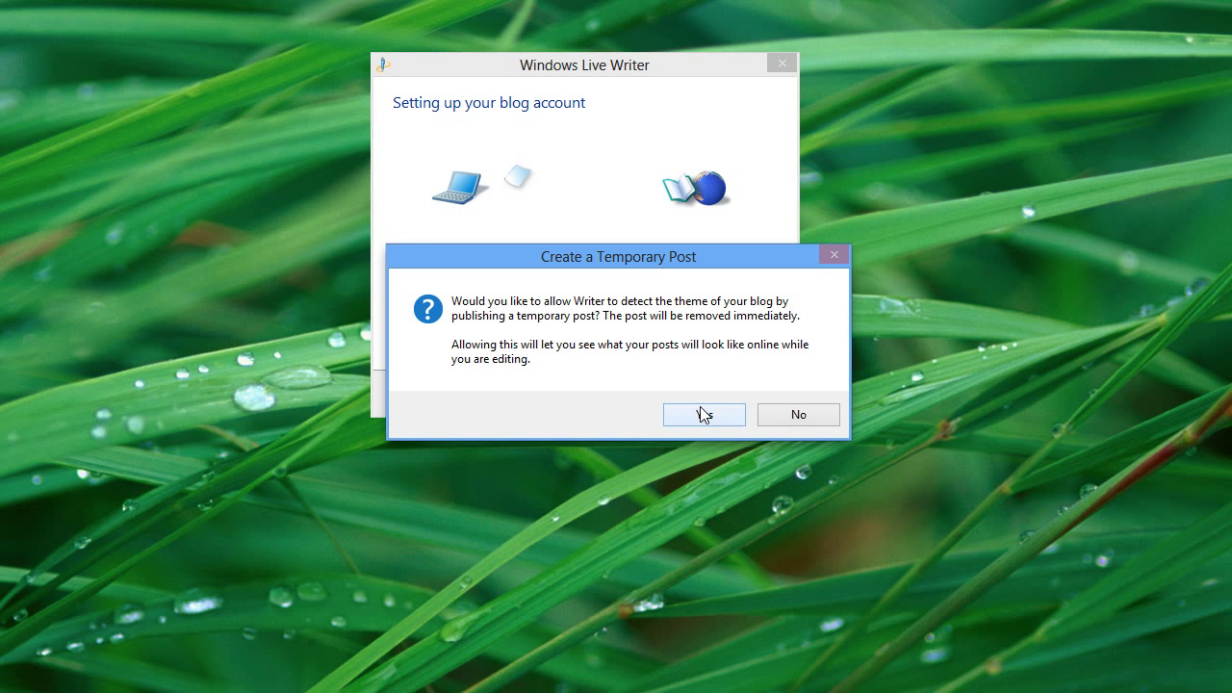
Step: Allow the temporary post for theme detection and move the wizard while setup completes
left_click(701, 414)
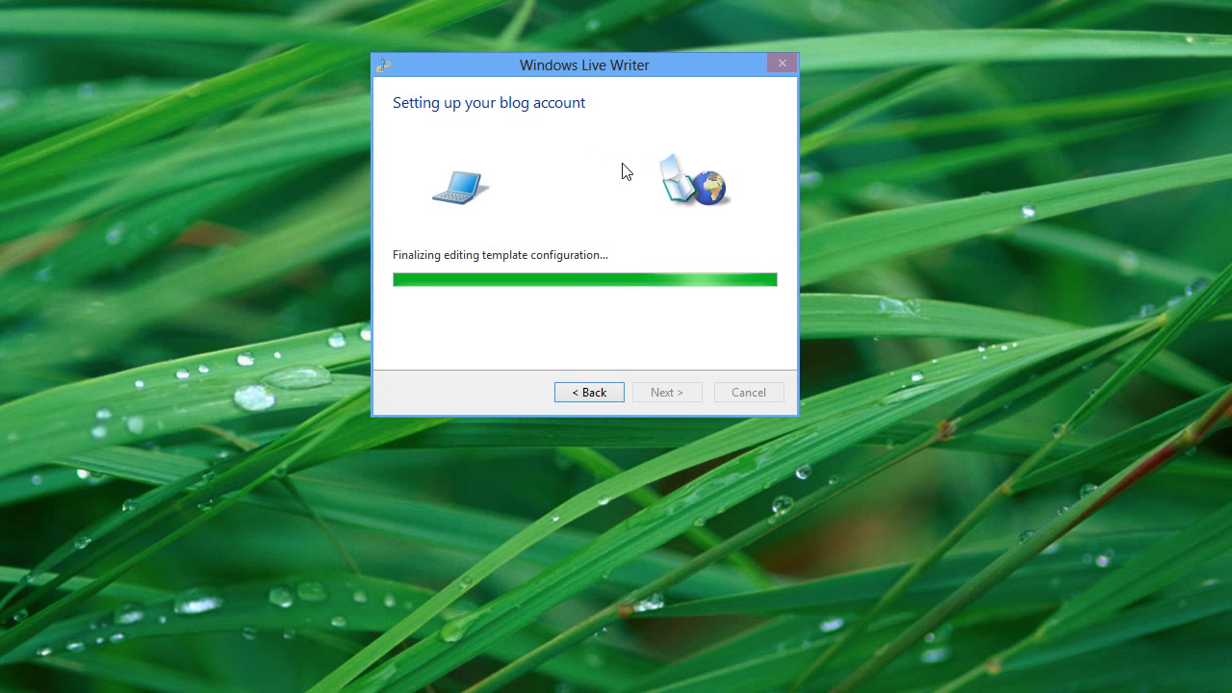
left_click_drag(585, 64, 562, 116)
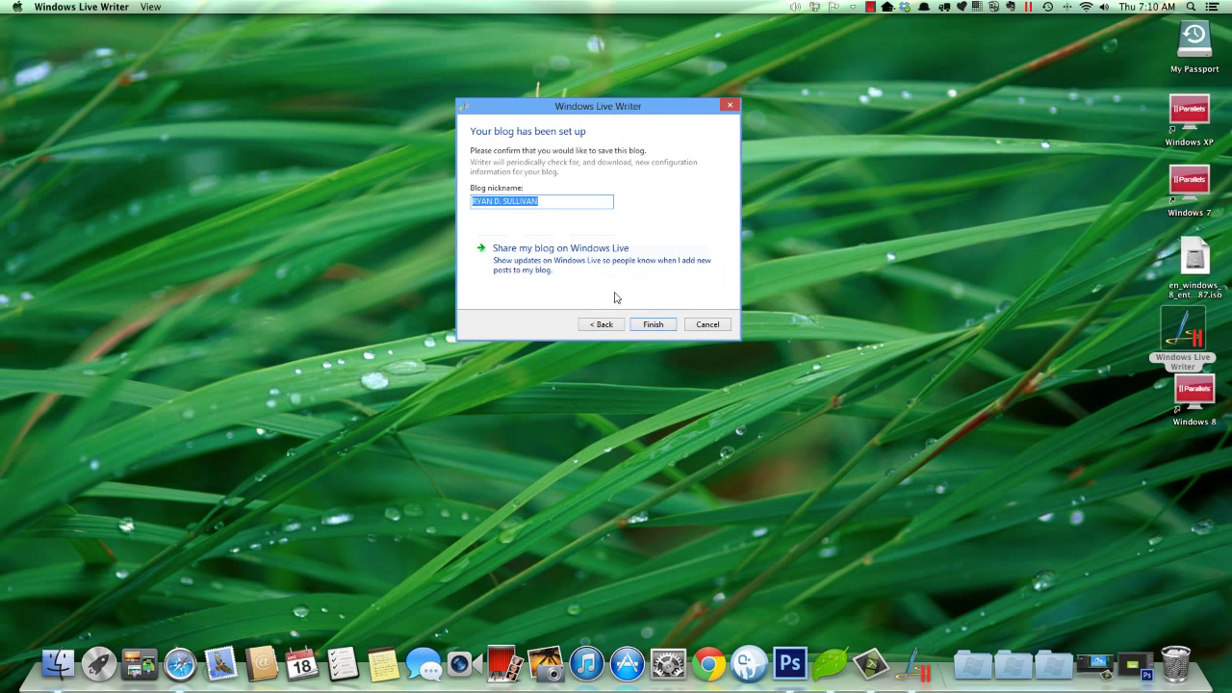
Step: Finish the wizard, then enlarge the post editor window and shift it to the right
left_click(651, 324)
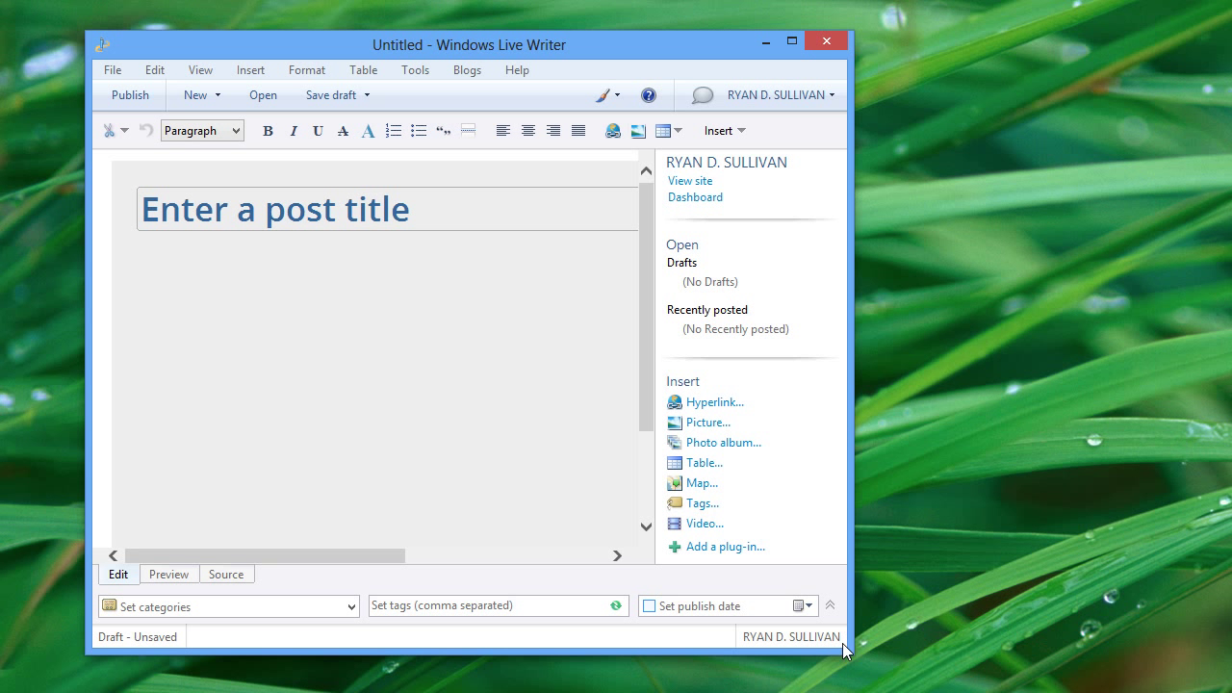
left_click_drag(854, 641, 1040, 668)
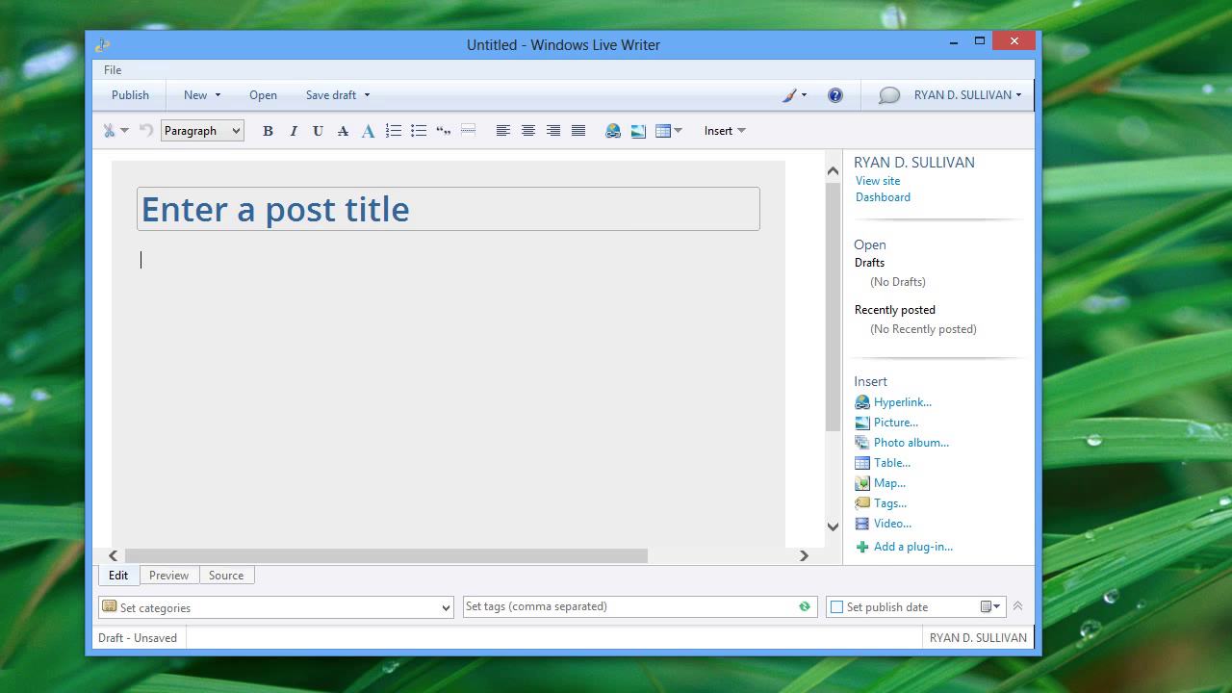
left_click_drag(1028, 650, 1231, 692)
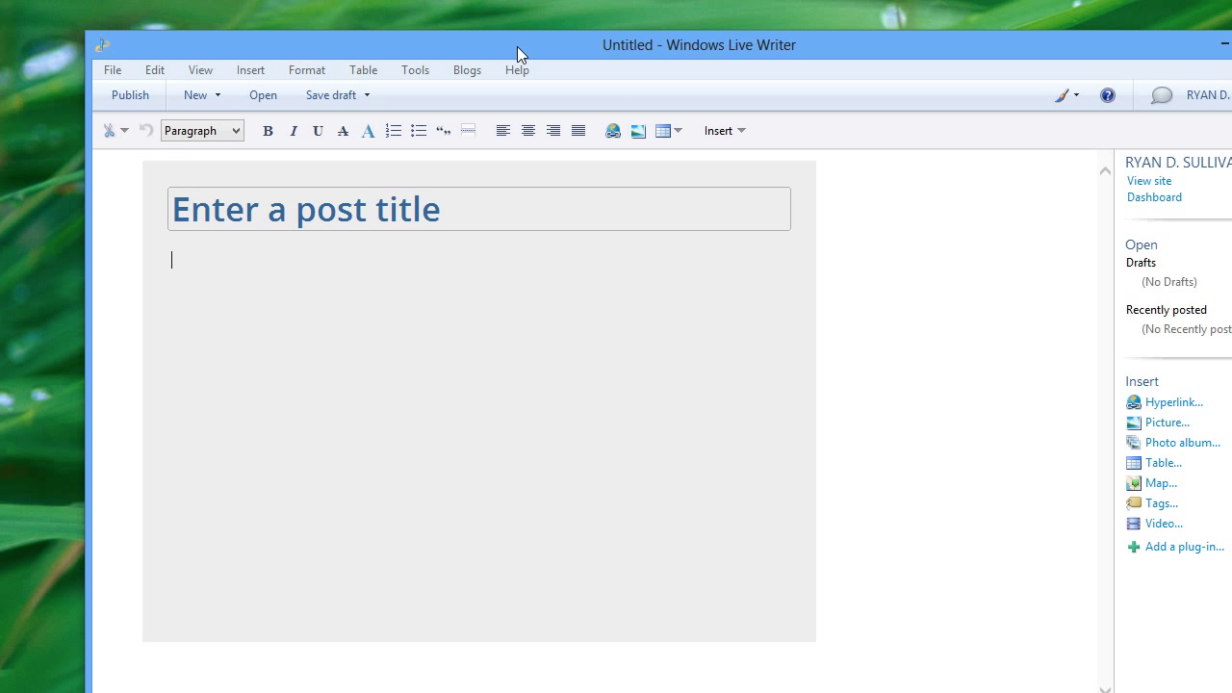
left_click_drag(517, 46, 718, 43)
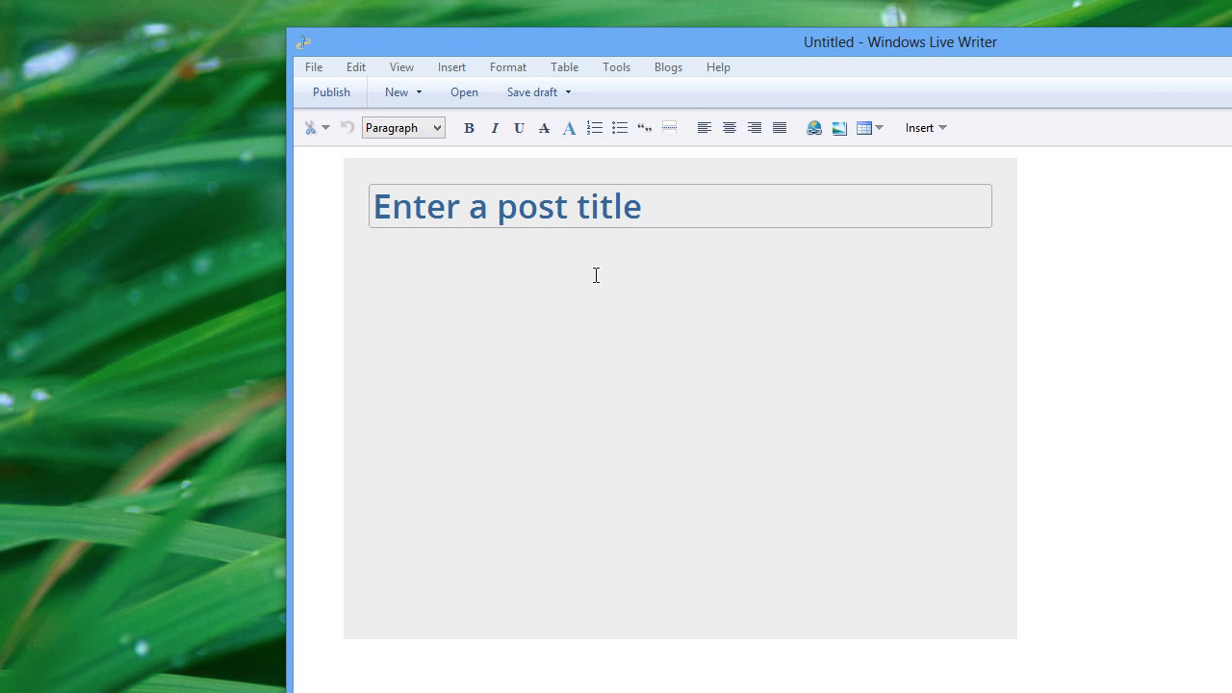